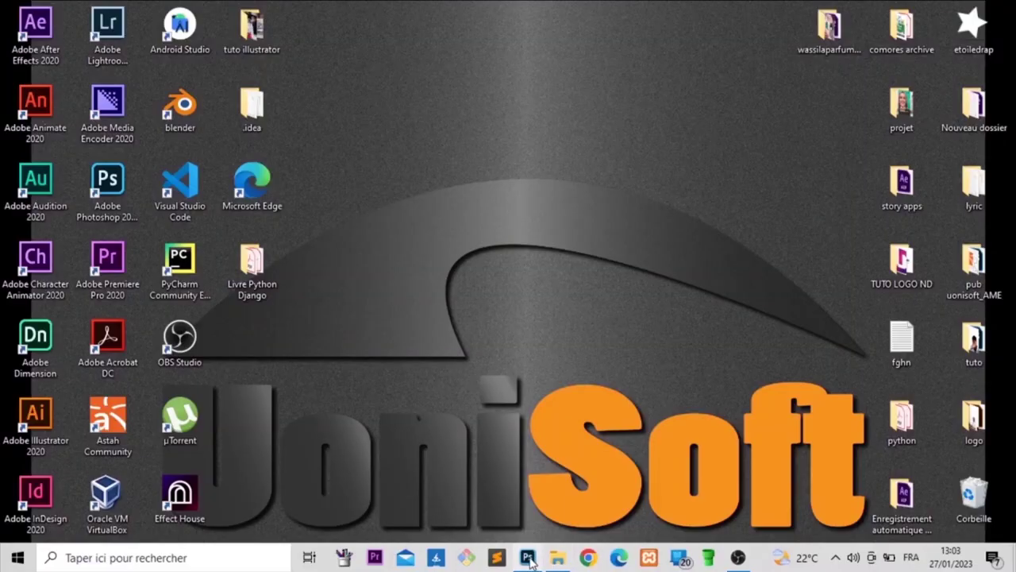
Restore Photoshop and bring up the Fichier > Ouvrir dialog
{"action": "left_click", "coordinate": [527, 558]}
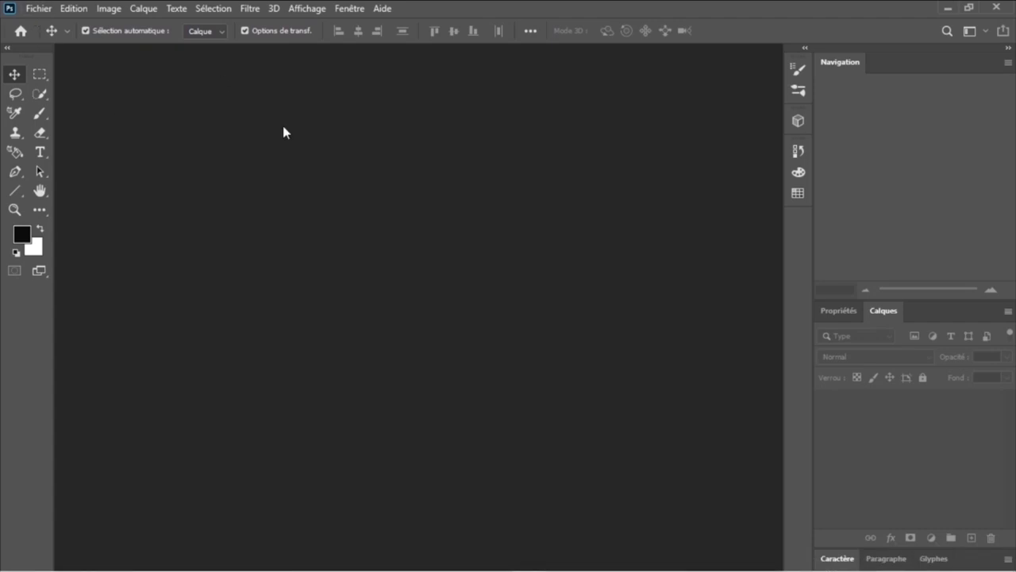
{"action": "left_click", "coordinate": [38, 10]}
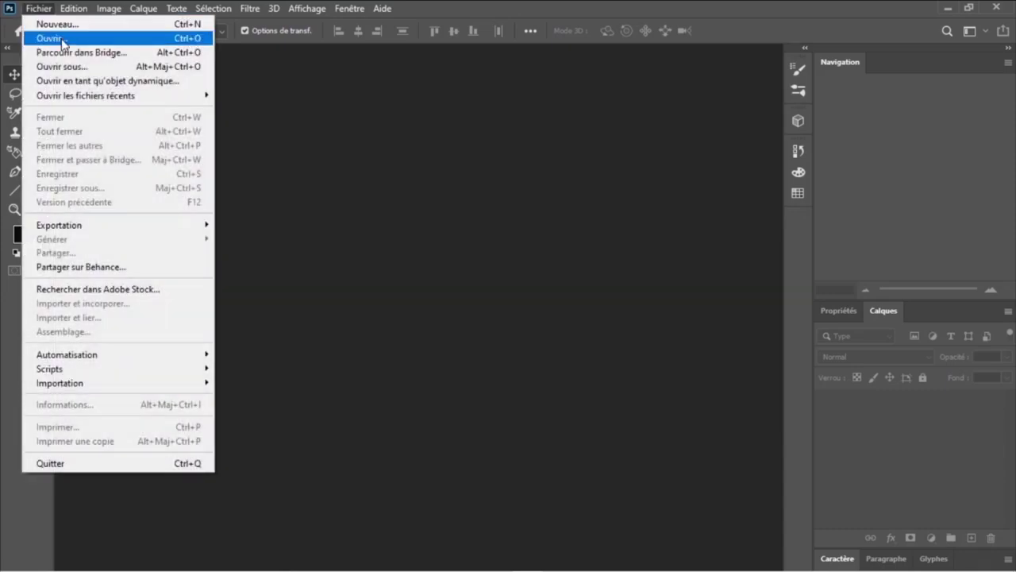
{"action": "left_click", "coordinate": [54, 38]}
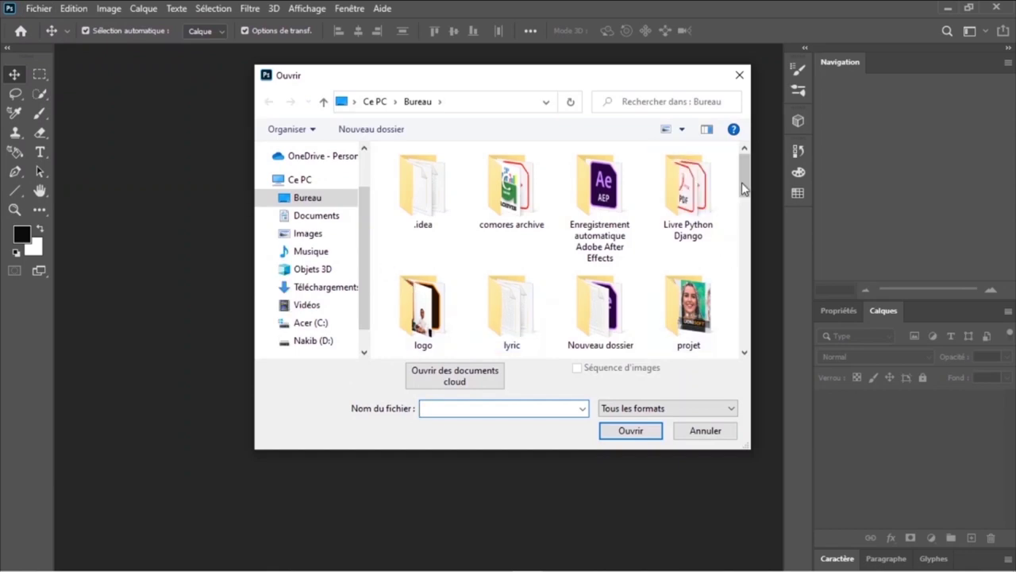
In the tuto illustrator folder, select both pexels photos: kindel-media-8093459 and burak-the-weekender-735869
{"action": "mouse_move", "coordinate": [744, 174]}
{"action": "left_mouse_down"}
{"action": "mouse_move", "coordinate": [755, 247]}
{"action": "mouse_move", "coordinate": [733, 315]}
{"action": "mouse_move", "coordinate": [726, 198]}
{"action": "mouse_move", "coordinate": [723, 235]}
{"action": "left_mouse_up"}
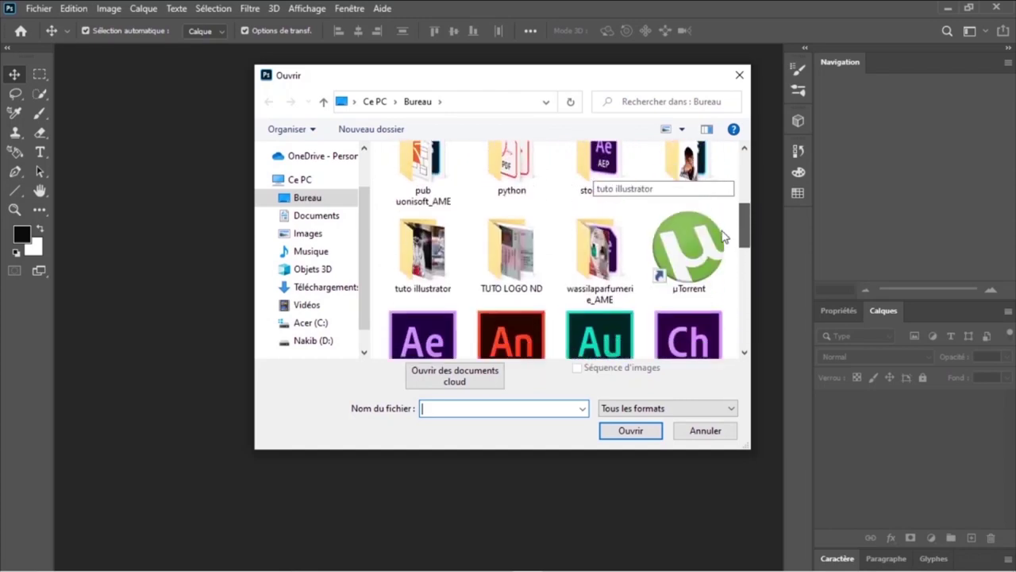
{"action": "left_click", "coordinate": [442, 256]}
{"action": "double_click", "coordinate": [443, 257]}
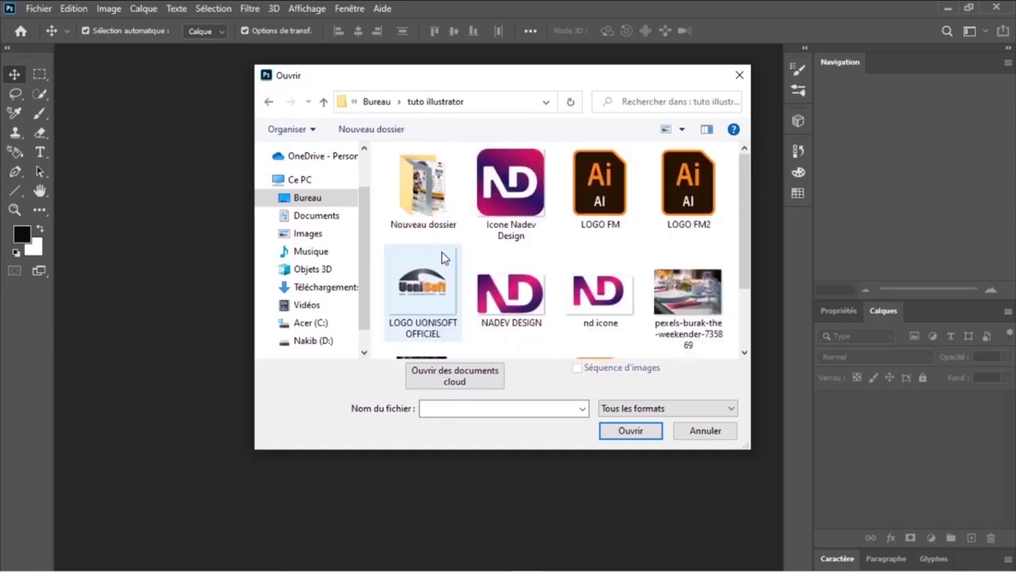
{"action": "scroll", "coordinate": [745, 245], "scroll_direction": "down", "scroll_amount": 2}
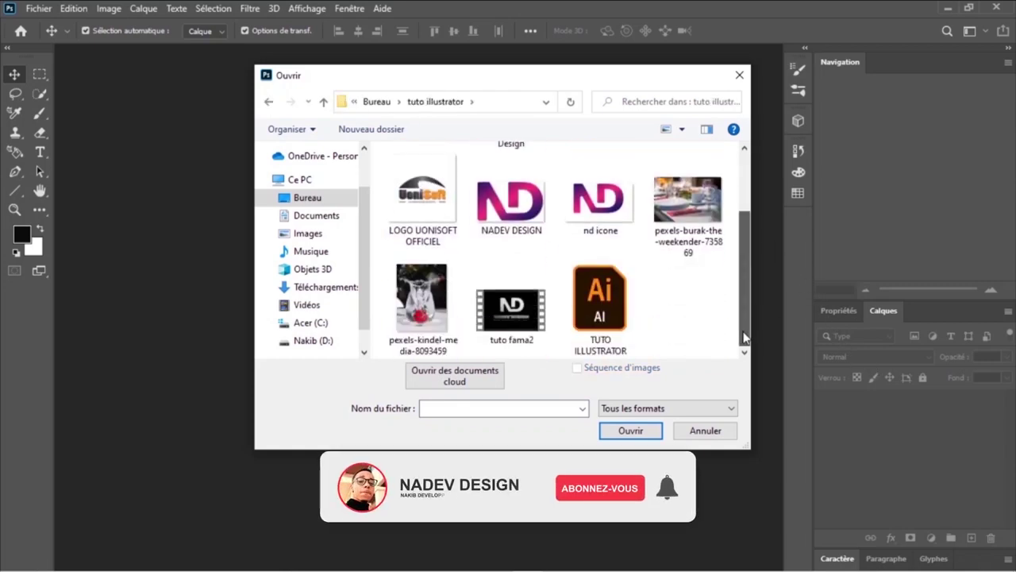
{"action": "left_click", "coordinate": [688, 231]}
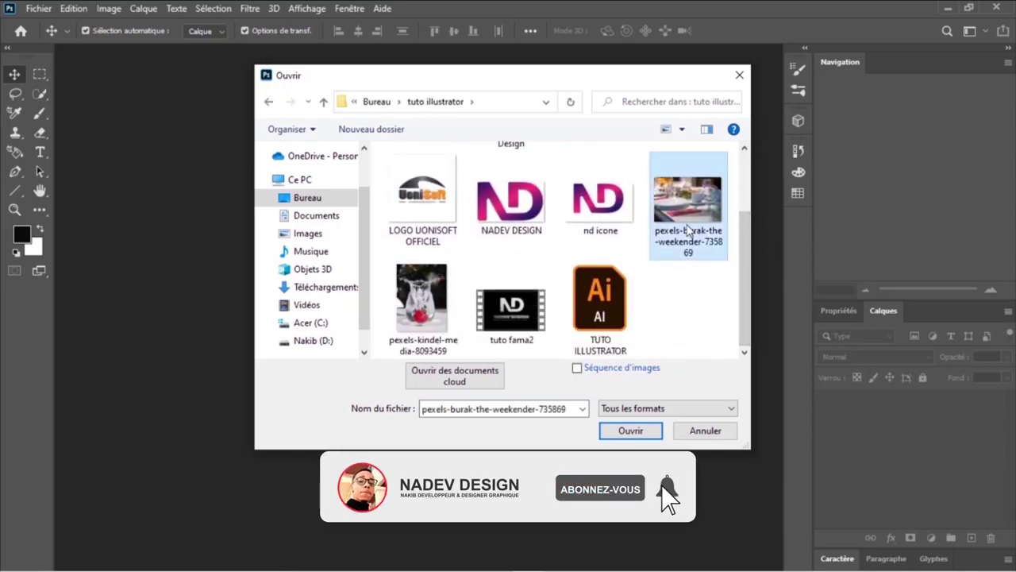
{"action": "left_click", "coordinate": [417, 301], "text": "ctrl"}
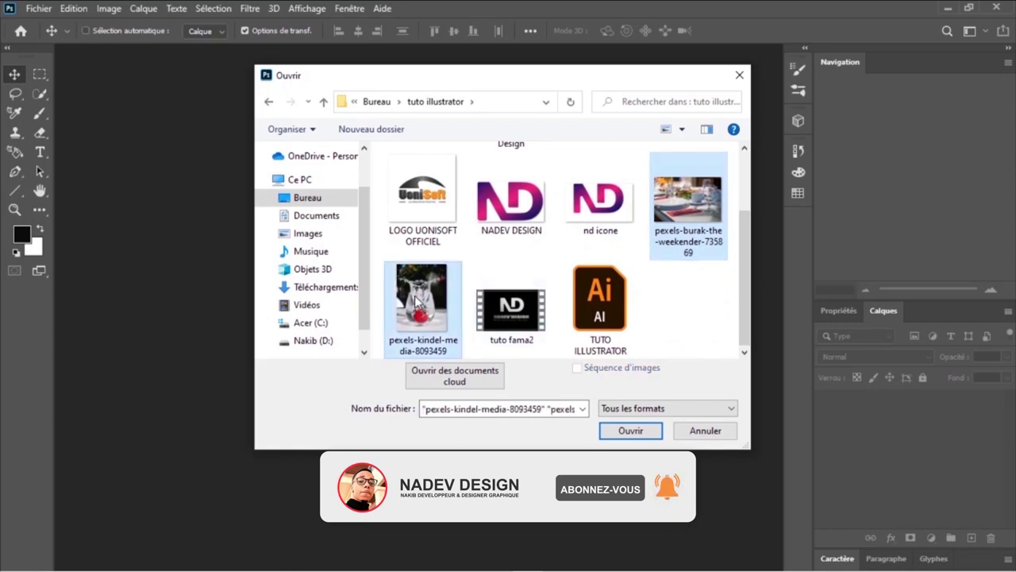
Open both photos and drag the splash-glass image into the other document as a new layer
{"action": "left_click", "coordinate": [630, 434]}
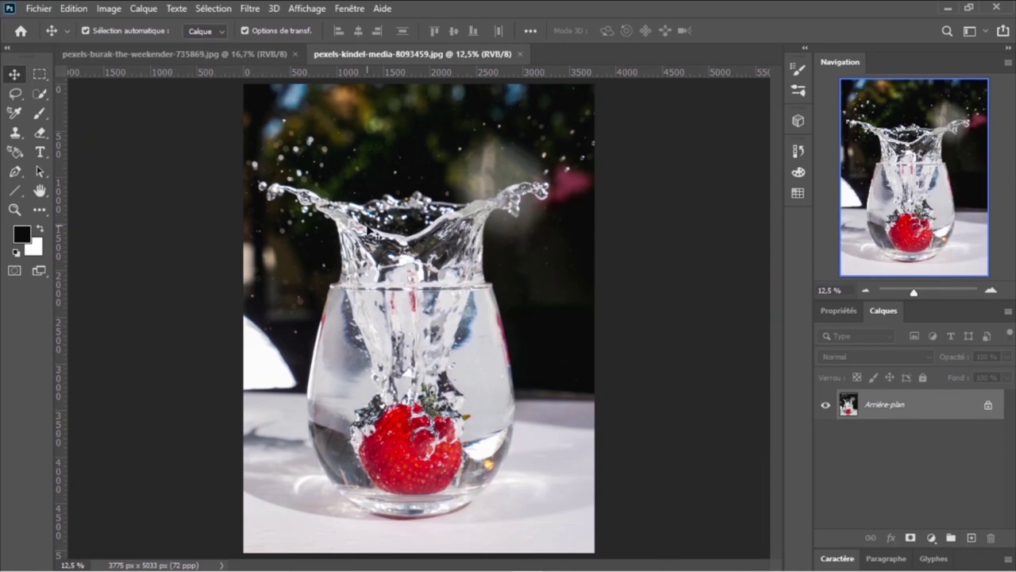
{"action": "left_click", "coordinate": [205, 51]}
{"action": "left_click_drag", "start_coordinate": [205, 53], "coordinate": [365, 270]}
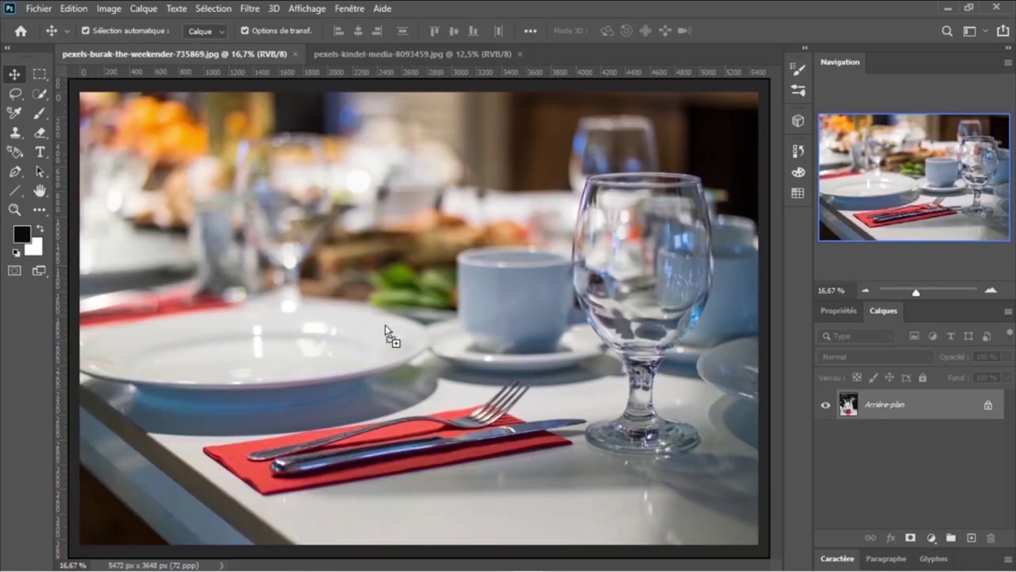
{"action": "left_click_drag", "start_coordinate": [385, 325], "coordinate": [387, 337]}
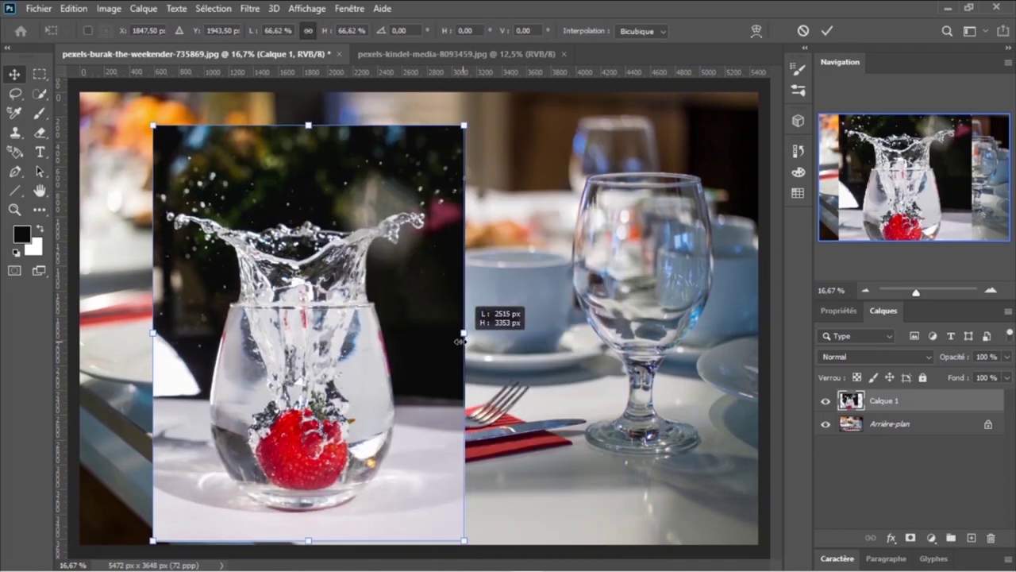
Scale the splash-glass layer down proportionally, move it toward the centre, and commit
{"action": "left_click_drag", "start_coordinate": [486, 341], "coordinate": [385, 333]}
{"action": "left_click_drag", "start_coordinate": [297, 362], "coordinate": [465, 388]}
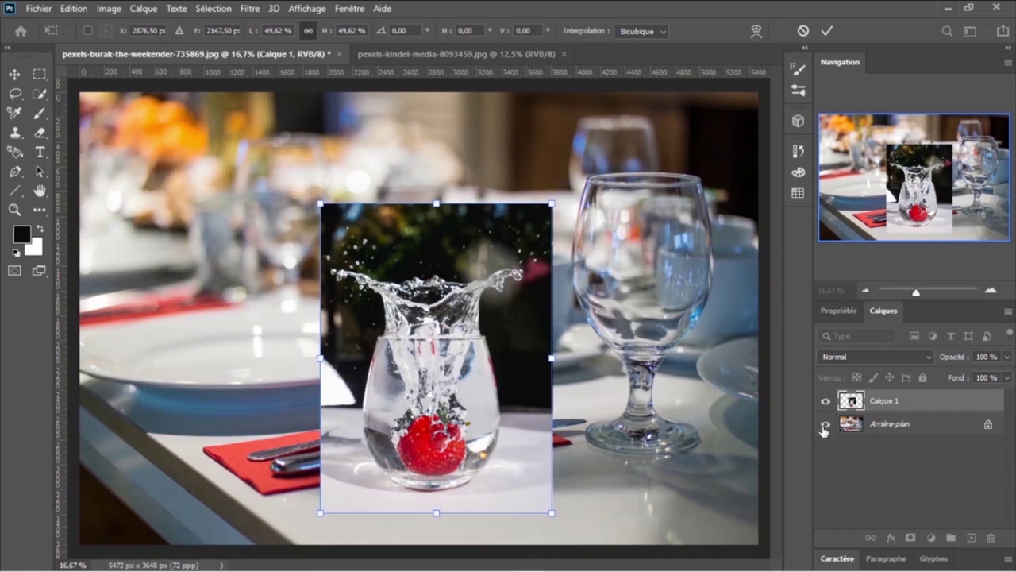
{"action": "key", "text": "Return"}
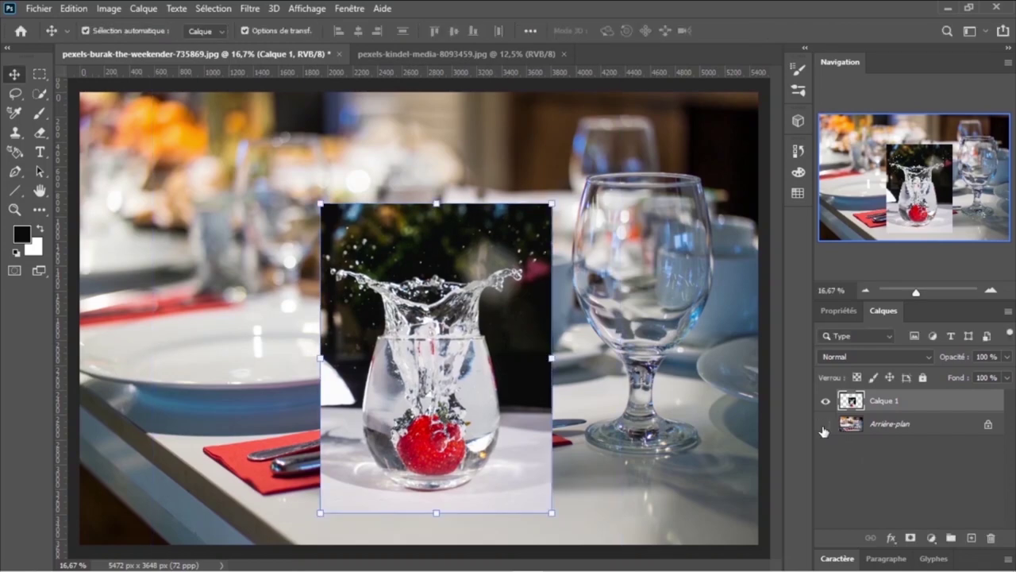
Hide the Arrière-plan layer and select Calque 1 to inspect the glass
{"action": "left_click", "coordinate": [825, 424]}
{"action": "left_click", "coordinate": [887, 425]}
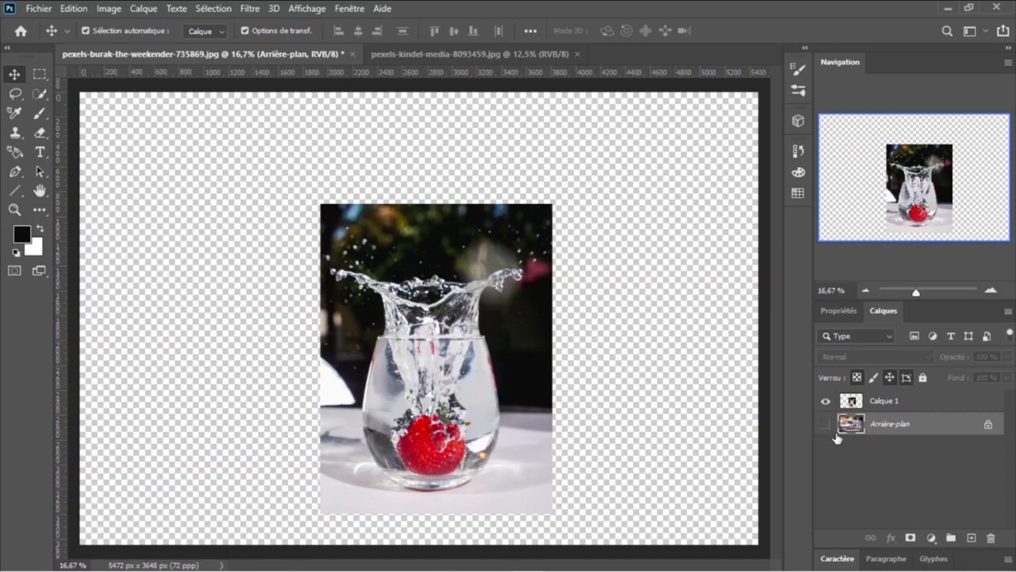
{"action": "left_click", "coordinate": [852, 403]}
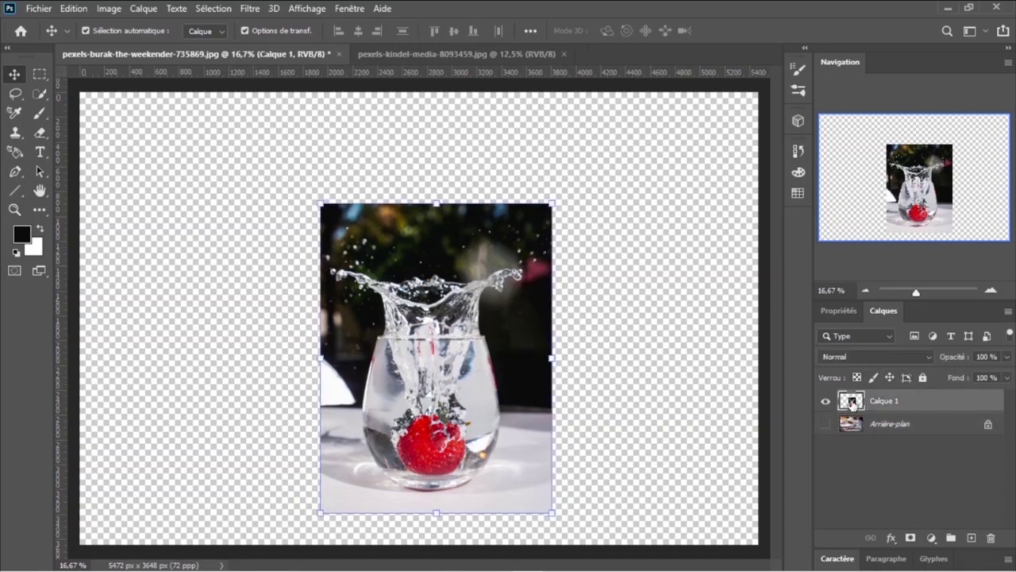
{"action": "key", "text": "ctrl+plus"}
{"action": "key", "text": "ctrl+plus"}
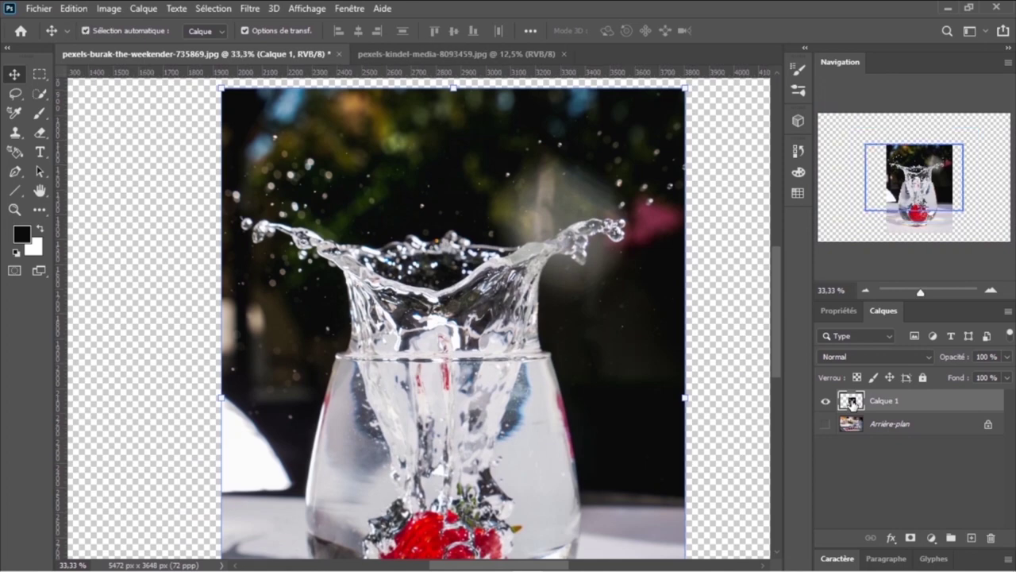
{"action": "left_click_drag", "start_coordinate": [904, 203], "coordinate": [900, 221]}
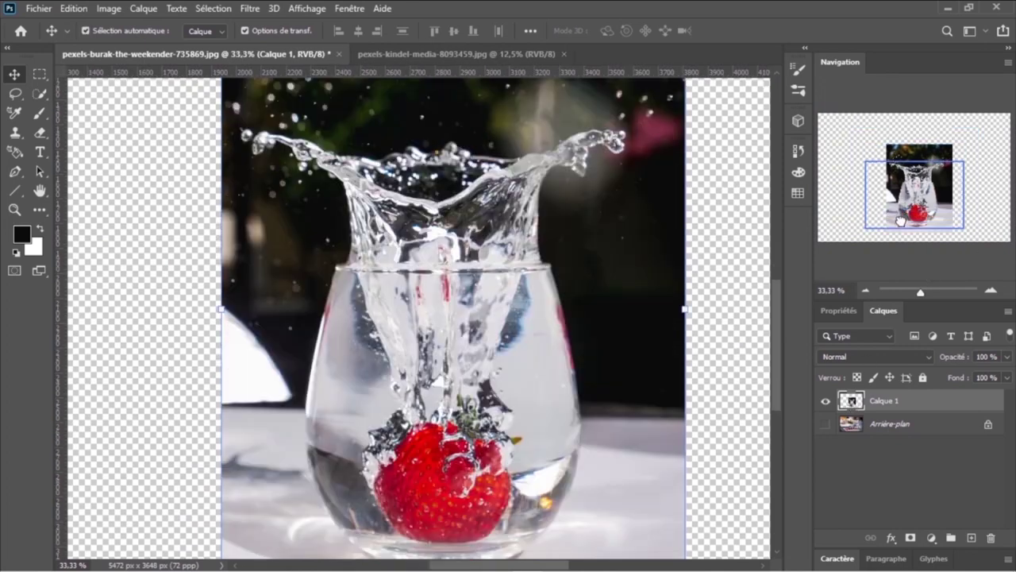
{"action": "key", "text": "ctrl+minus"}
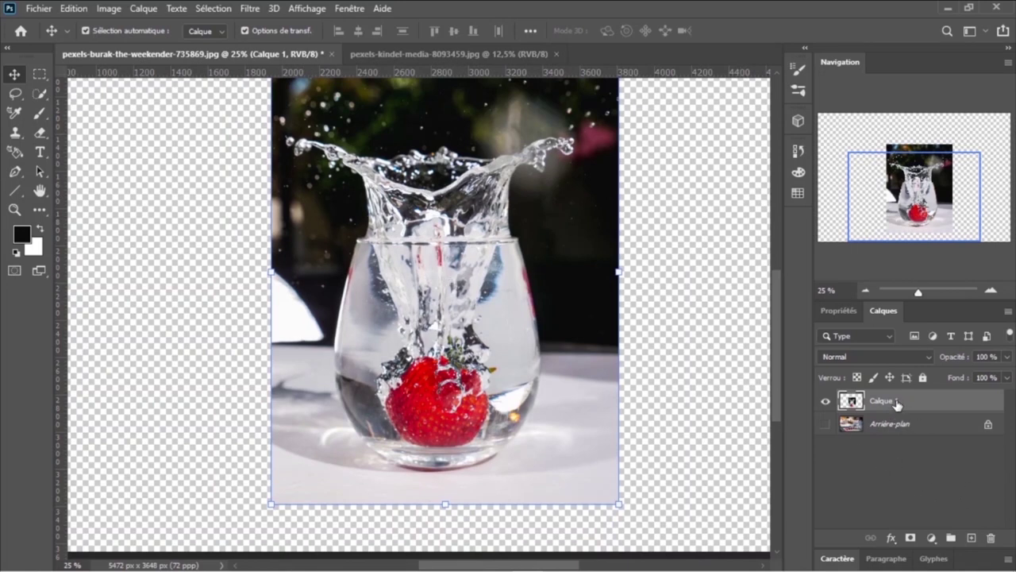
Quick-select the glass as the subject, adding the base and trimming away table areas
{"action": "key", "text": "w"}
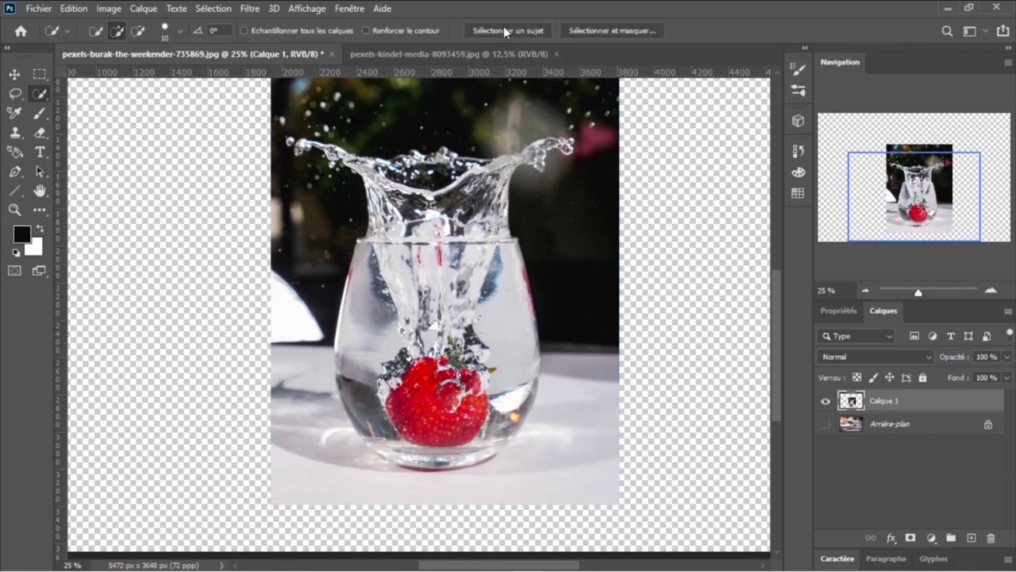
{"action": "left_click", "coordinate": [503, 30]}
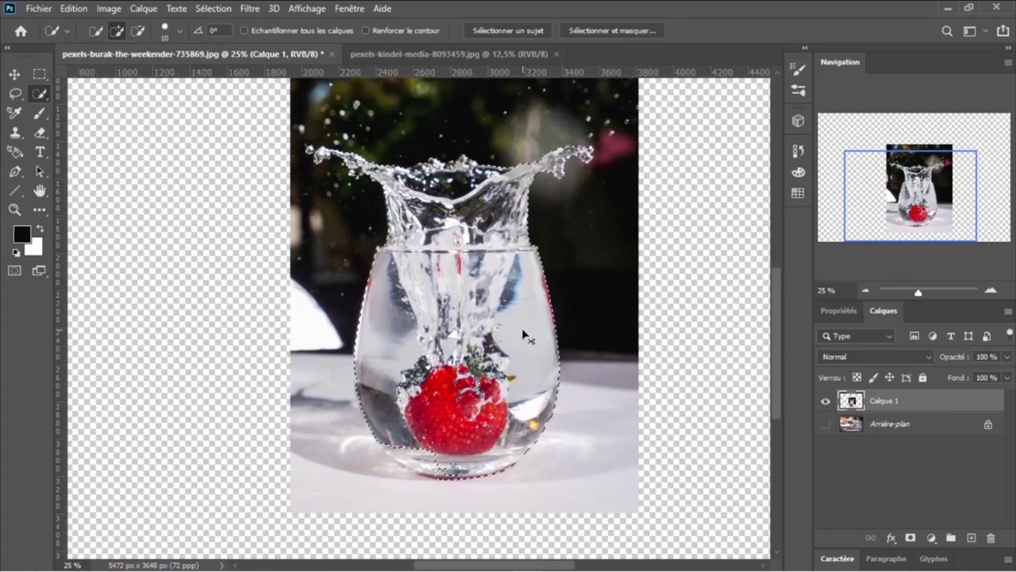
{"action": "key", "text": "ctrl+plus"}
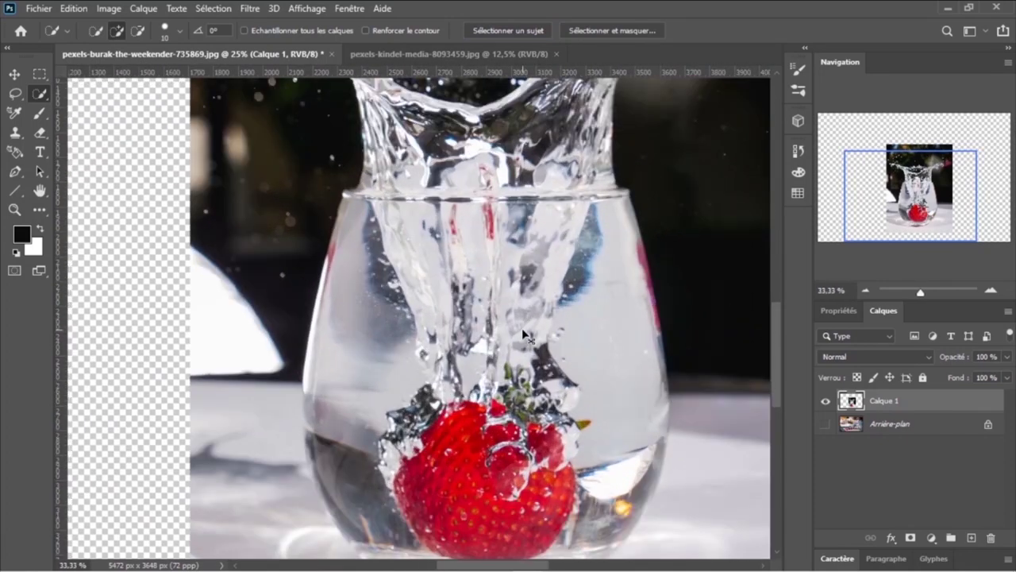
{"action": "key", "text": "ctrl+plus"}
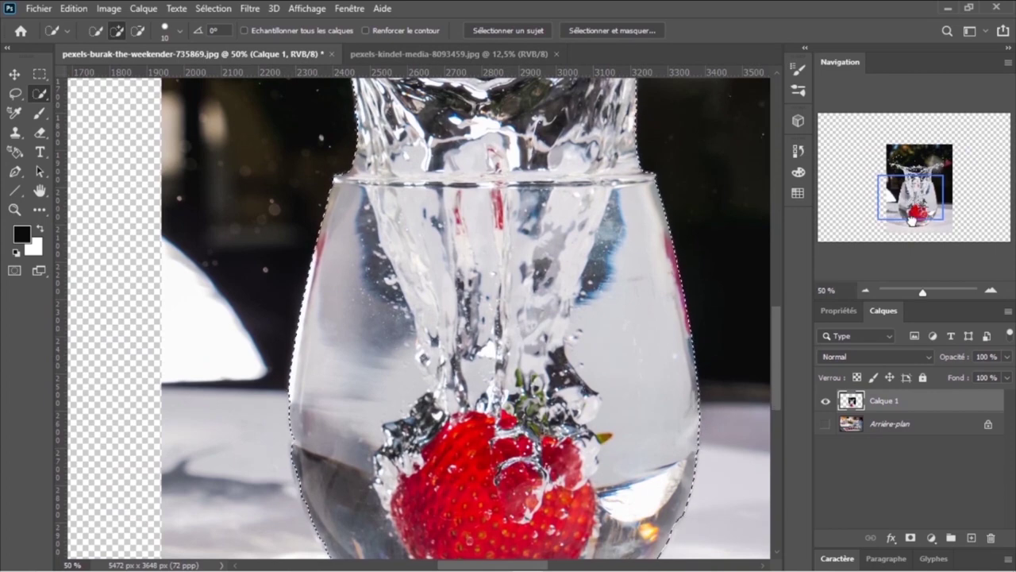
{"action": "left_click_drag", "start_coordinate": [910, 199], "coordinate": [910, 235]}
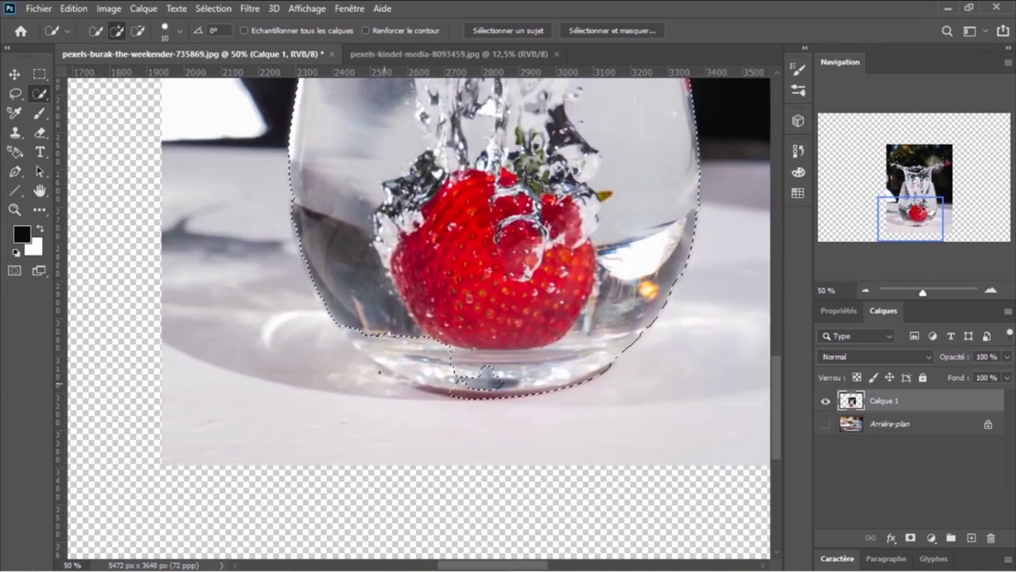
{"action": "left_click_drag", "start_coordinate": [389, 357], "coordinate": [445, 358]}
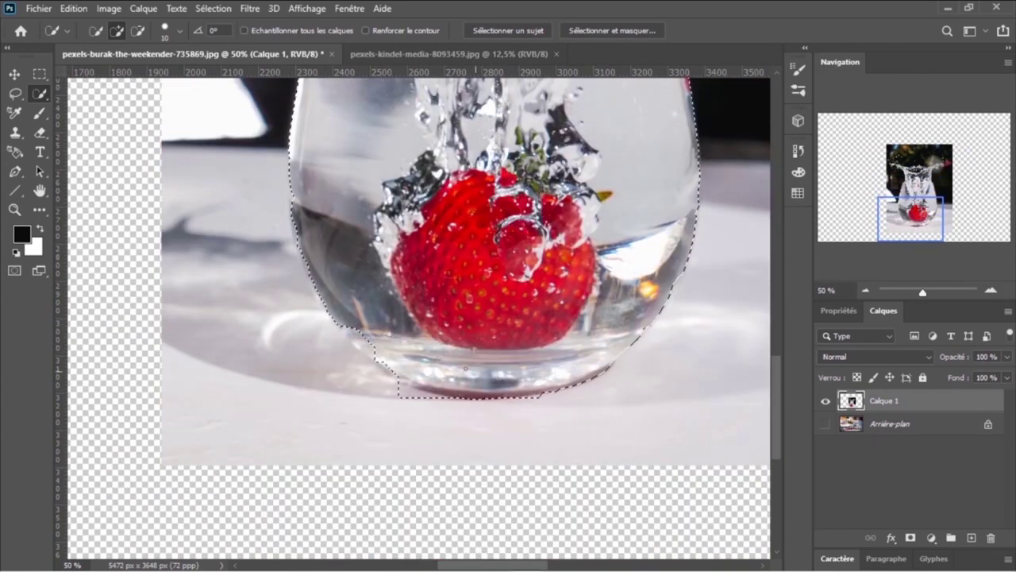
{"action": "left_click_drag", "start_coordinate": [341, 318], "coordinate": [191, 286]}
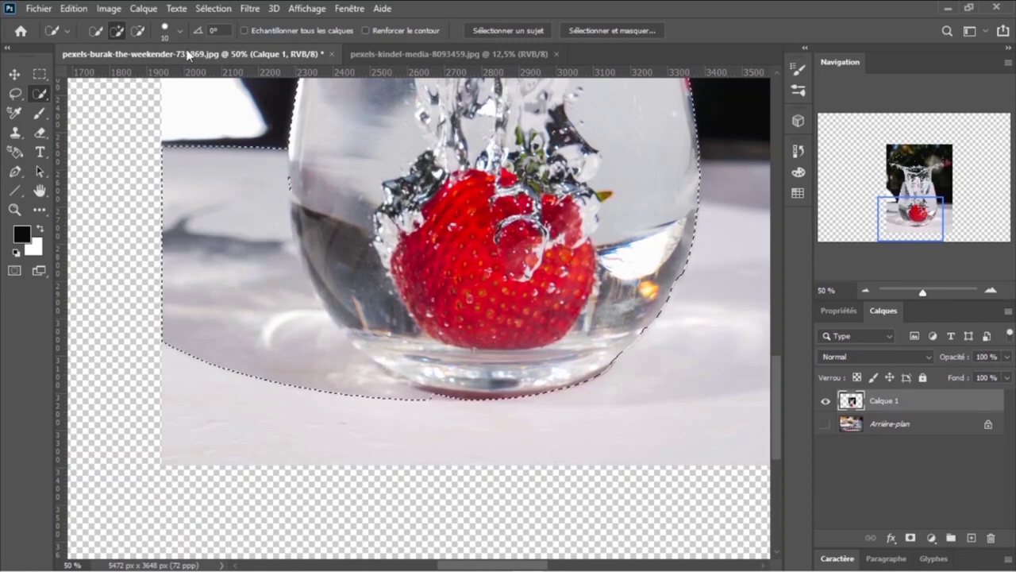
{"action": "left_click", "coordinate": [138, 30]}
{"action": "mouse_move", "coordinate": [262, 317]}
{"action": "left_mouse_down"}
{"action": "mouse_move", "coordinate": [225, 137]}
{"action": "mouse_move", "coordinate": [351, 472]}
{"action": "left_mouse_up"}
{"action": "left_click_drag", "start_coordinate": [339, 343], "coordinate": [450, 409]}
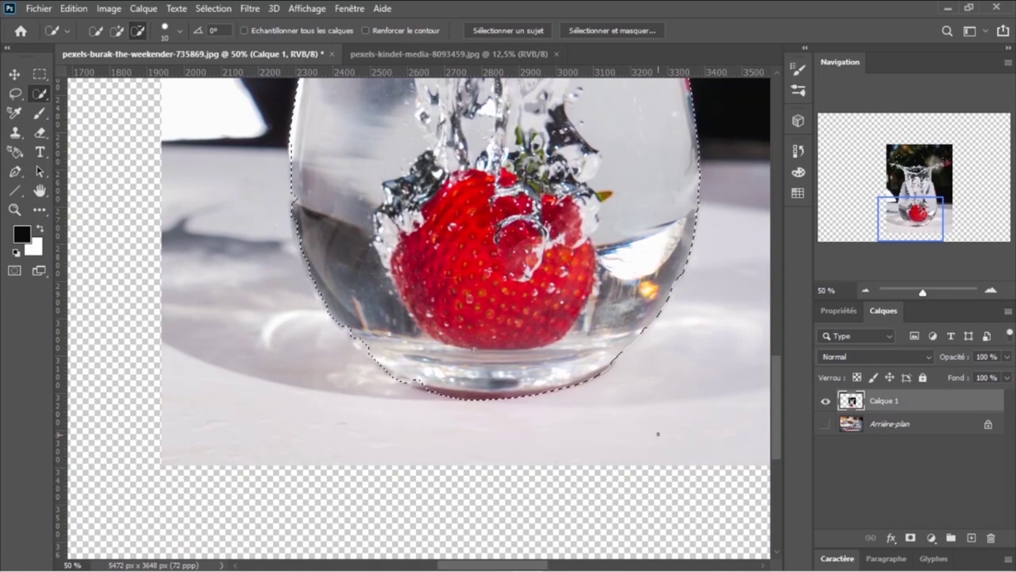
Refine the glass selection with the Lasso, adding its lower-left edge and left-side outline
{"action": "right_click", "coordinate": [16, 101]}
{"action": "left_click", "coordinate": [71, 93]}
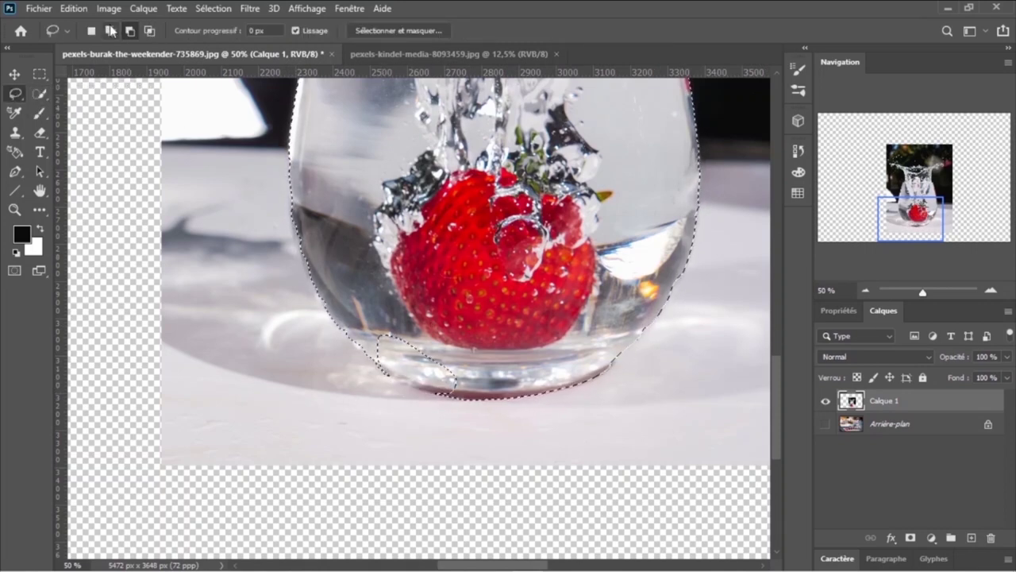
{"action": "left_click", "coordinate": [110, 30]}
{"action": "left_click_drag", "start_coordinate": [434, 393], "coordinate": [365, 349]}
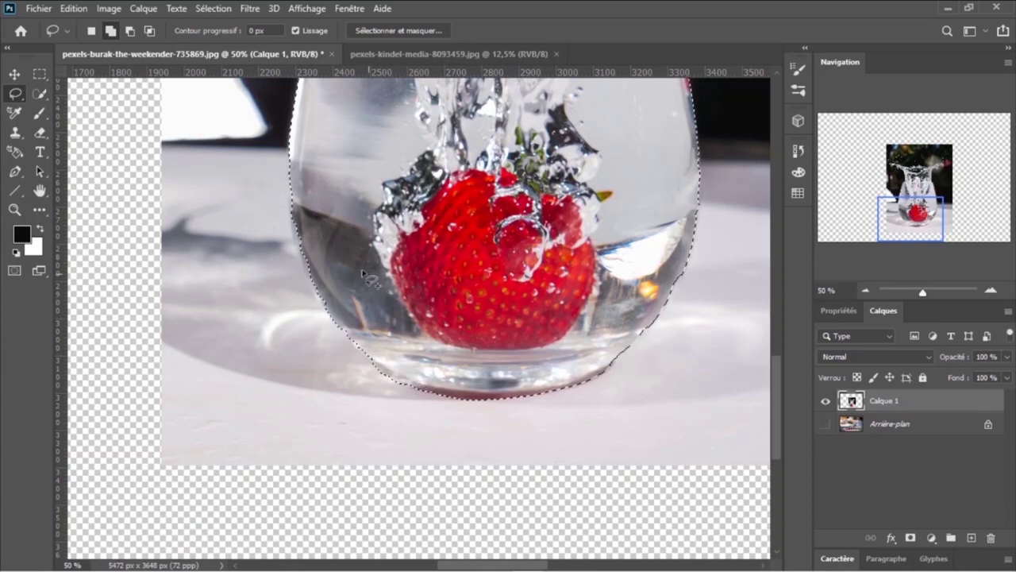
{"action": "mouse_move", "coordinate": [292, 194]}
{"action": "left_mouse_down"}
{"action": "mouse_move", "coordinate": [321, 141]}
{"action": "mouse_move", "coordinate": [299, 205]}
{"action": "left_mouse_up"}
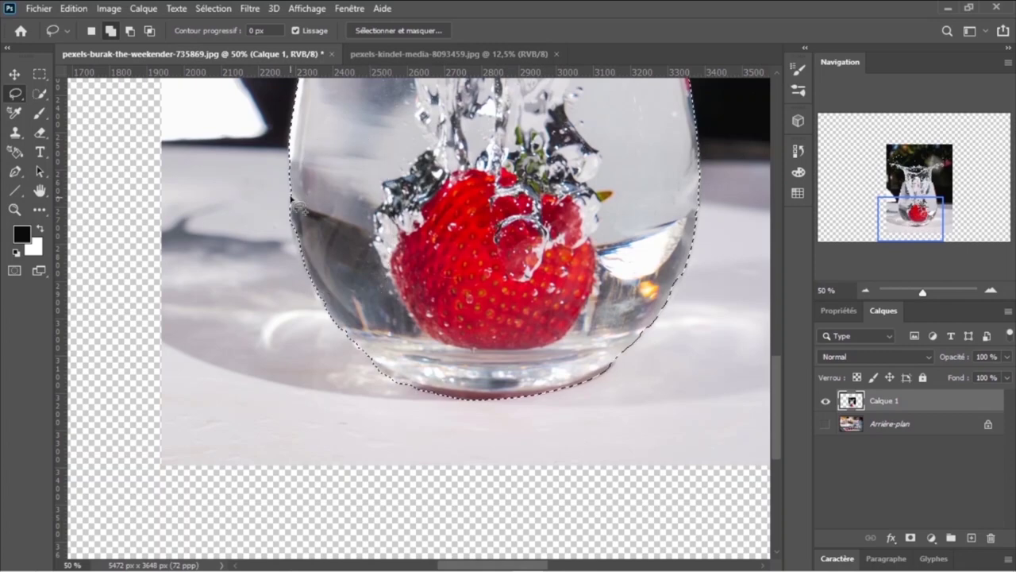
{"action": "mouse_move", "coordinate": [909, 215]}
{"action": "left_mouse_down"}
{"action": "mouse_move", "coordinate": [912, 176]}
{"action": "mouse_move", "coordinate": [923, 223]}
{"action": "mouse_move", "coordinate": [915, 191]}
{"action": "left_mouse_up"}
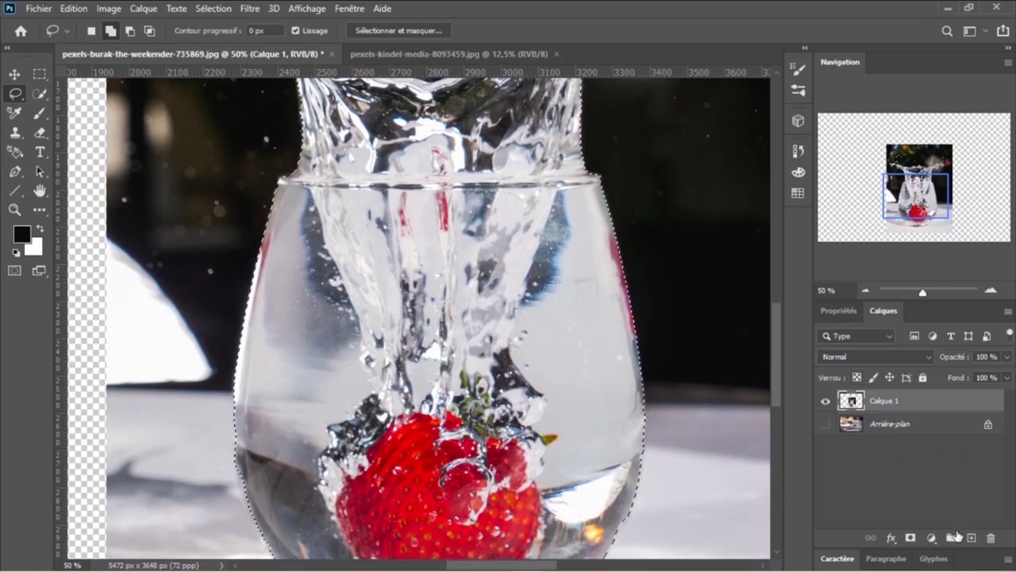
Create a new group and give it a layer mask from the glass selection
{"action": "left_click", "coordinate": [950, 540]}
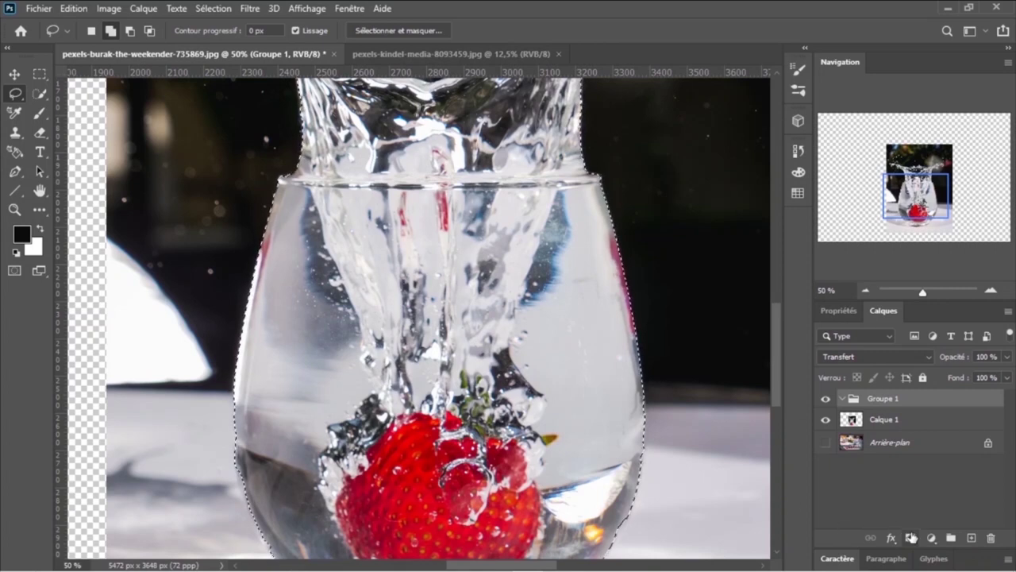
{"action": "left_click", "coordinate": [913, 538]}
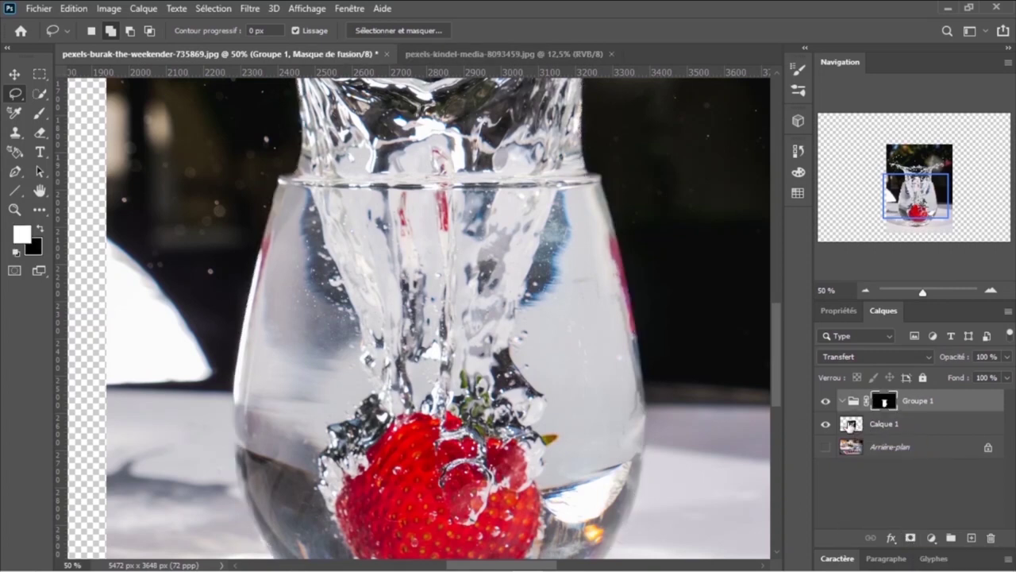
{"action": "left_click", "coordinate": [850, 427]}
{"action": "key", "text": "ctrl+minus"}
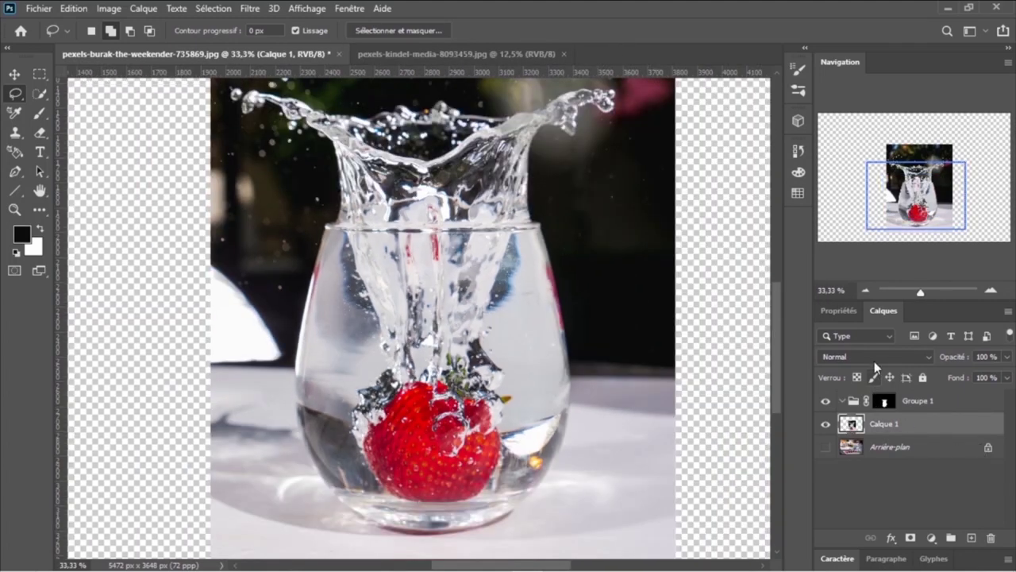
Set Calque 1 to the Produit blend mode and move it inside Groupe 1
{"action": "left_click", "coordinate": [869, 359]}
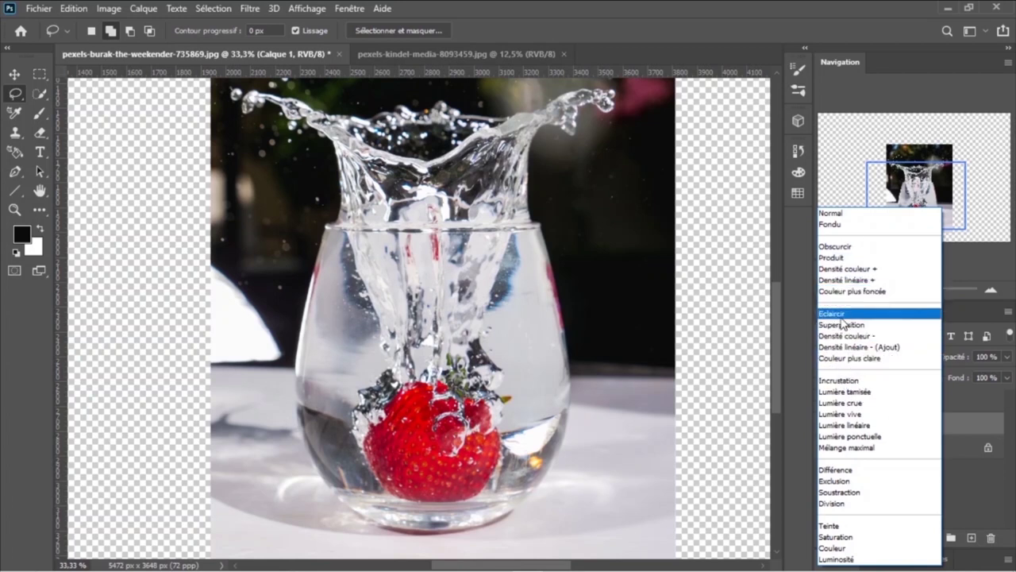
{"action": "left_click", "coordinate": [829, 258]}
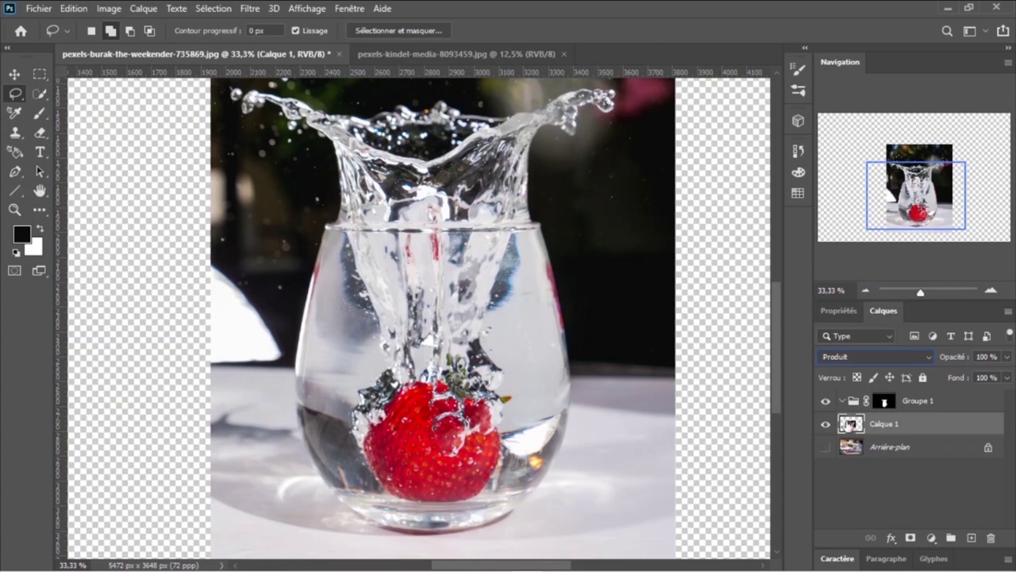
{"action": "left_click_drag", "start_coordinate": [850, 426], "coordinate": [859, 403]}
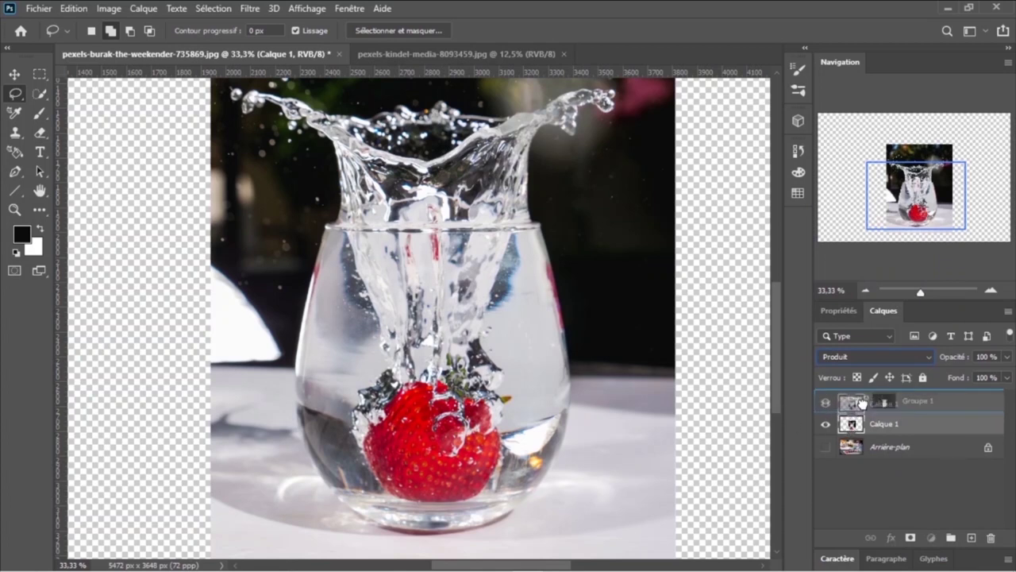
{"action": "left_click_drag", "start_coordinate": [861, 401], "coordinate": [865, 407]}
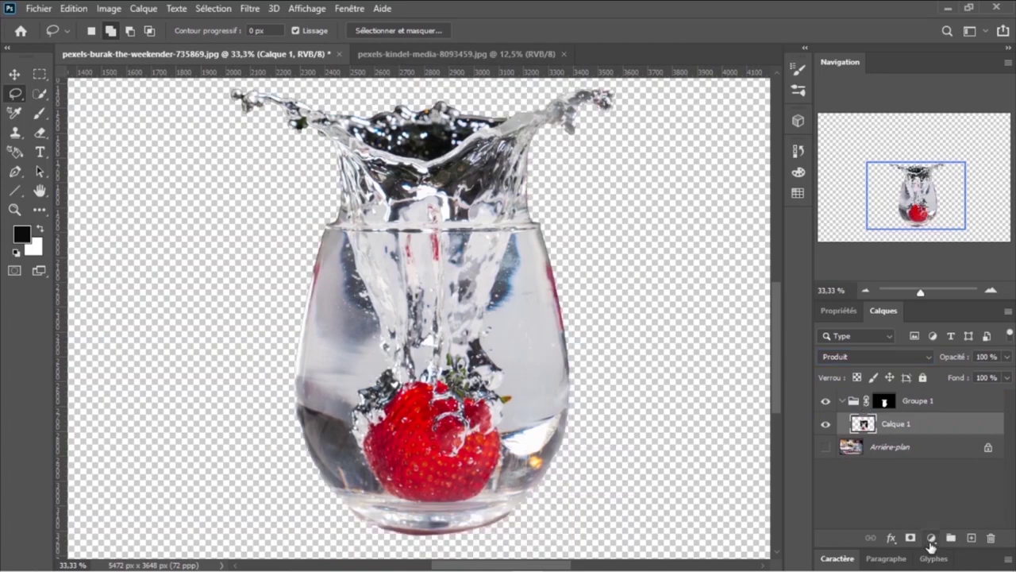
Add a Levels adjustment layer, Niveaux 1, and drag its midtone slider to darken the glass
{"action": "left_click", "coordinate": [930, 543]}
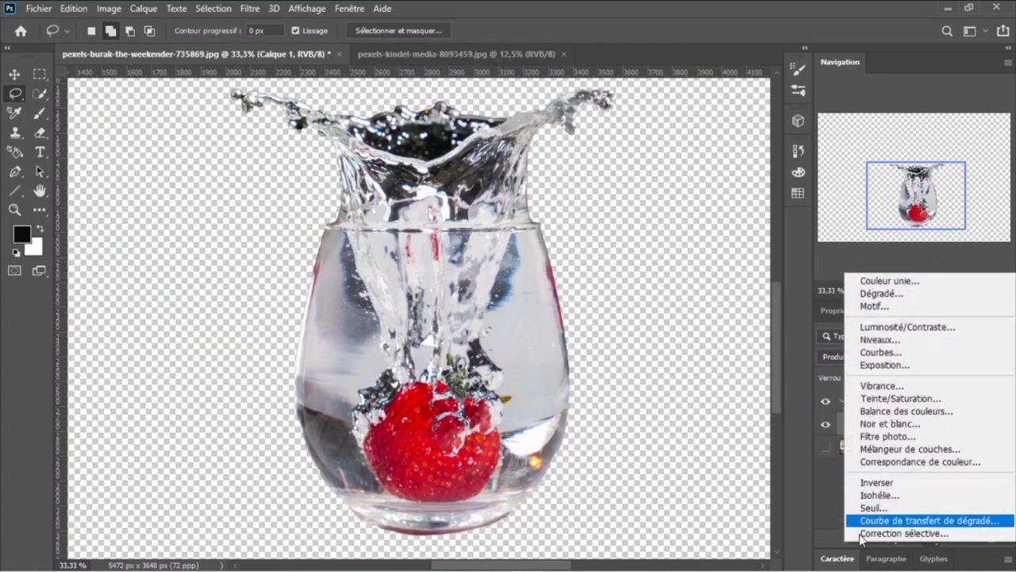
{"action": "left_click", "coordinate": [803, 509]}
{"action": "left_click", "coordinate": [931, 543]}
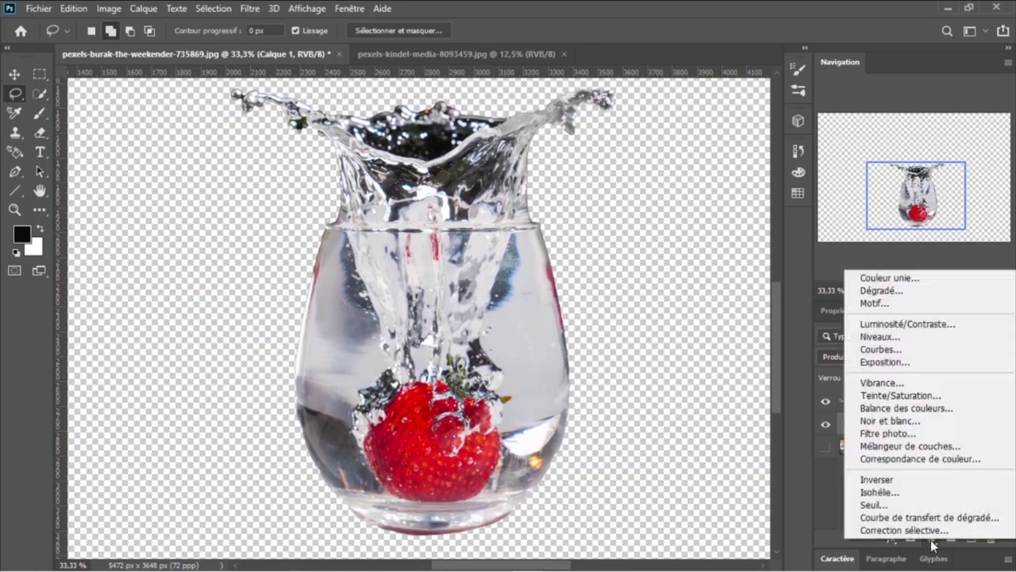
{"action": "left_click", "coordinate": [880, 337]}
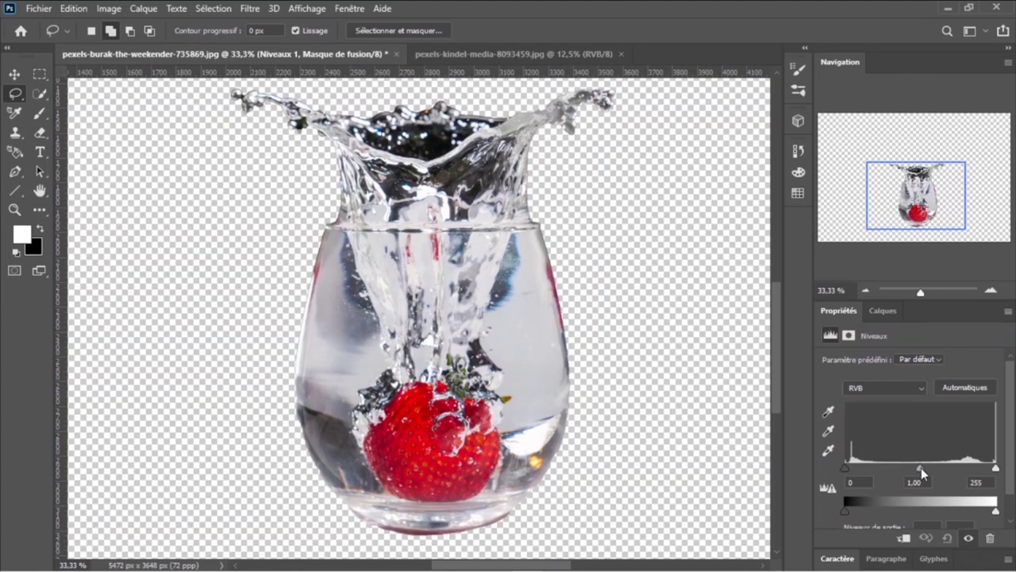
{"action": "left_click_drag", "start_coordinate": [922, 467], "coordinate": [926, 467]}
{"action": "left_click_drag", "start_coordinate": [933, 466], "coordinate": [972, 454]}
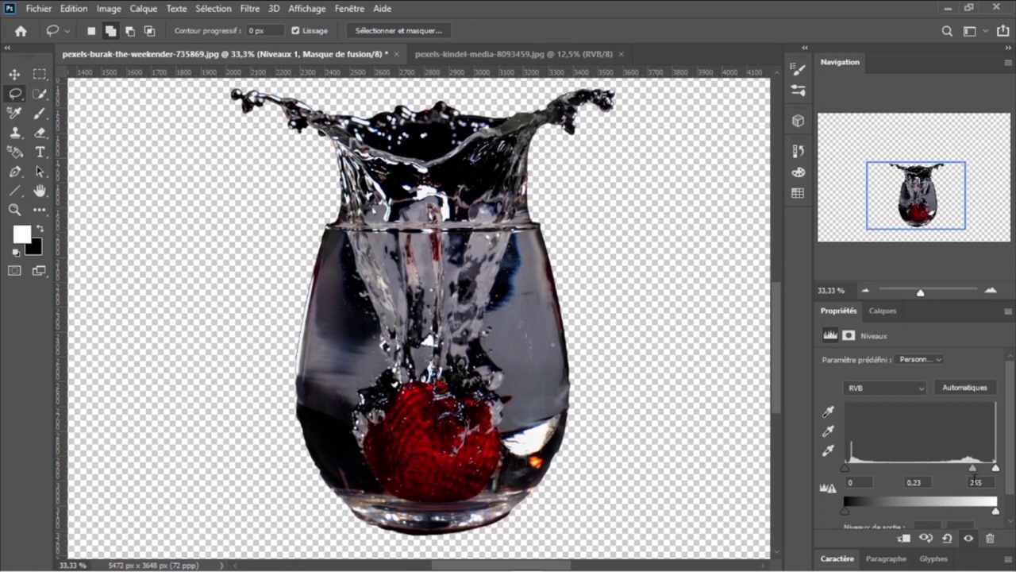
Show the Arrière-plan table photo and retune Niveaux 1 midtones to 0.69
{"action": "left_click", "coordinate": [883, 310]}
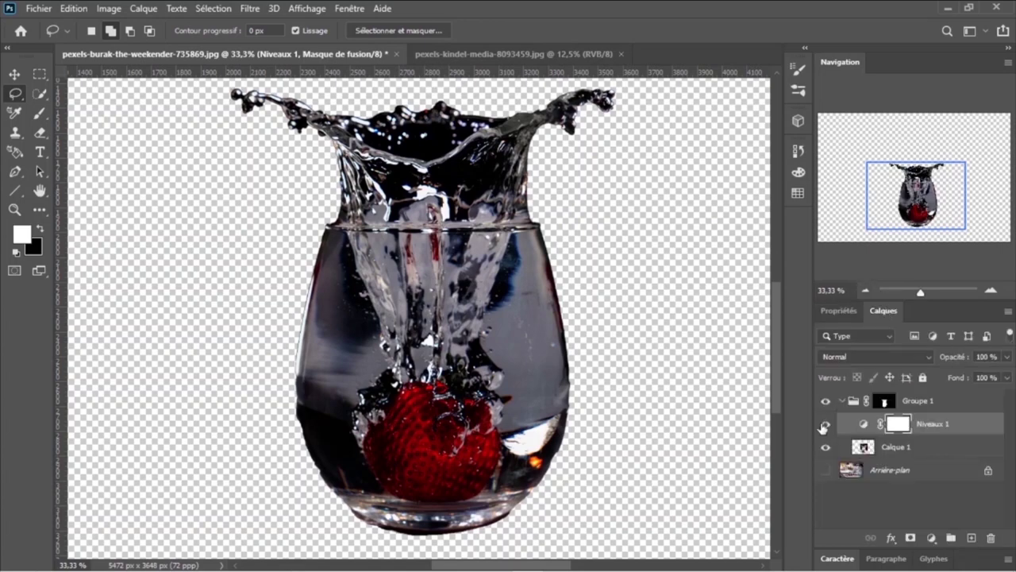
{"action": "left_click", "coordinate": [825, 473]}
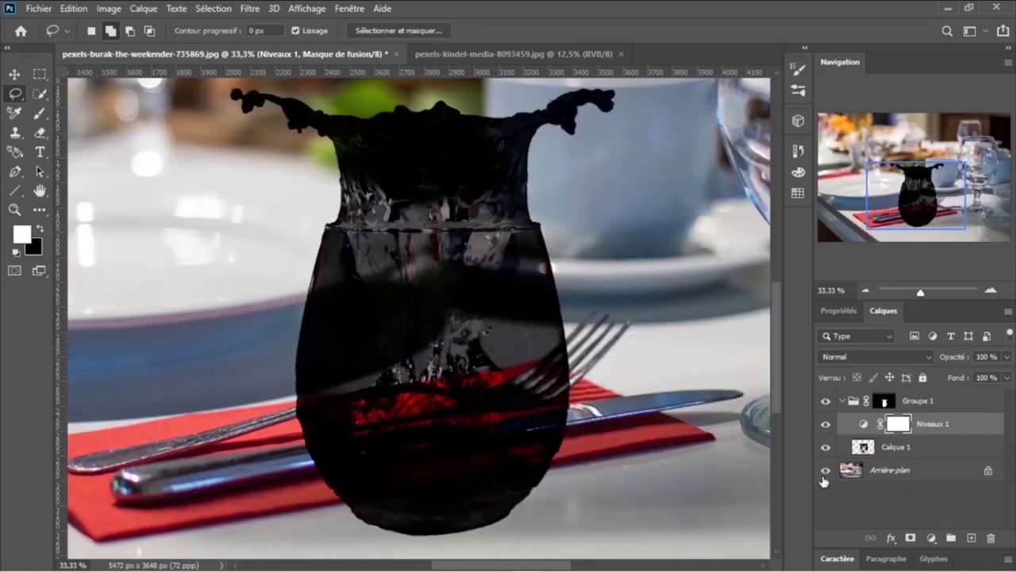
{"action": "double_click", "coordinate": [864, 428]}
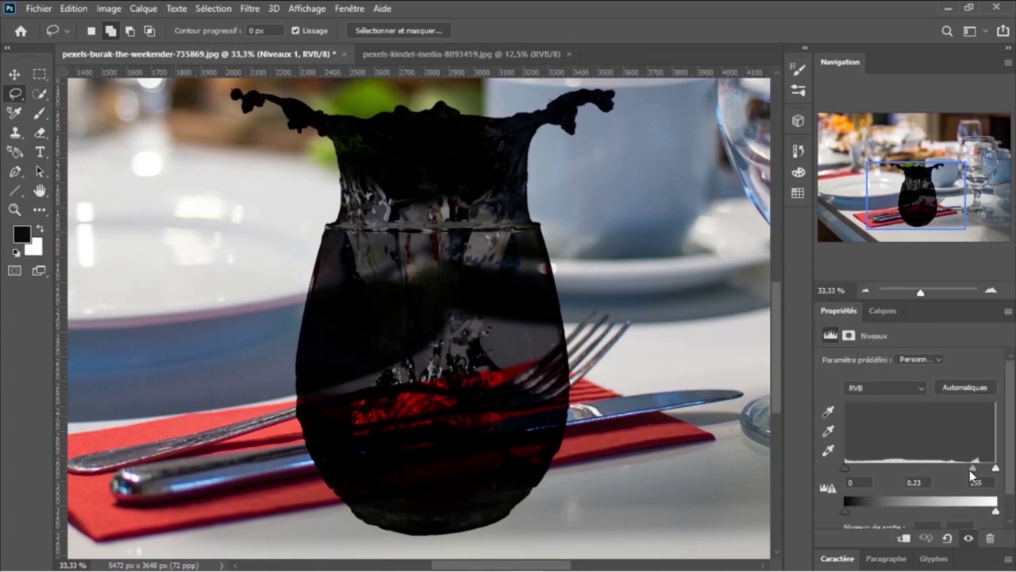
{"action": "left_click_drag", "start_coordinate": [974, 468], "coordinate": [938, 464]}
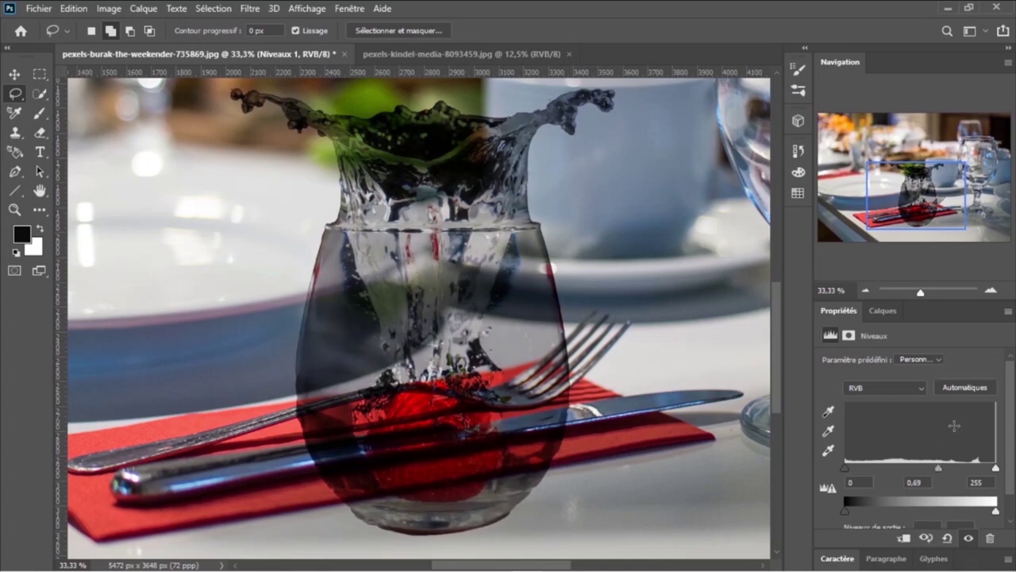
{"action": "left_click", "coordinate": [885, 312]}
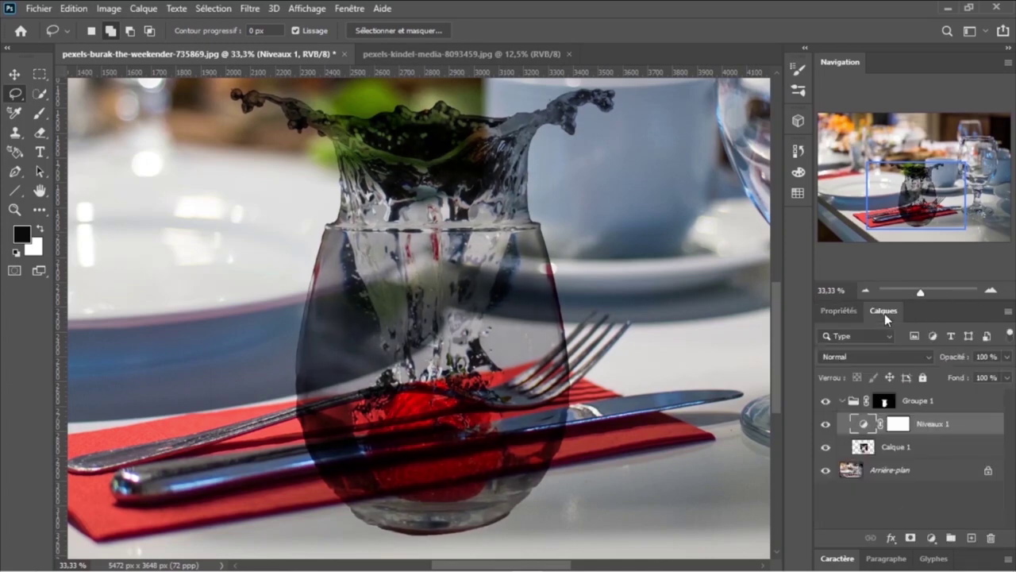
Duplicate Calque 1 and Niveaux 1 with Ctrl+J, and set Calque 1 copie to Superposition
{"action": "left_click", "coordinate": [927, 450], "text": "shift"}
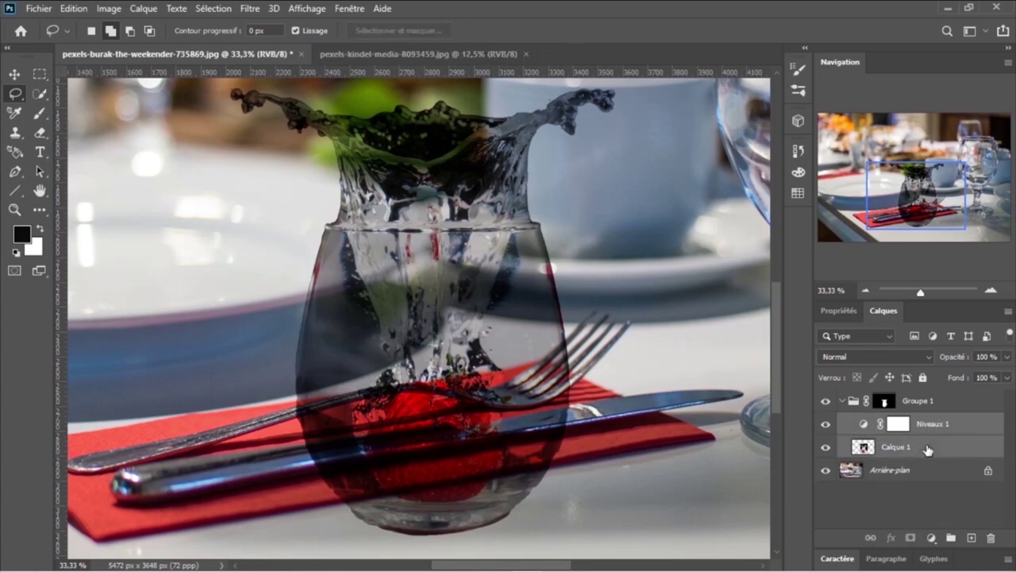
{"action": "key", "text": "ctrl+j"}
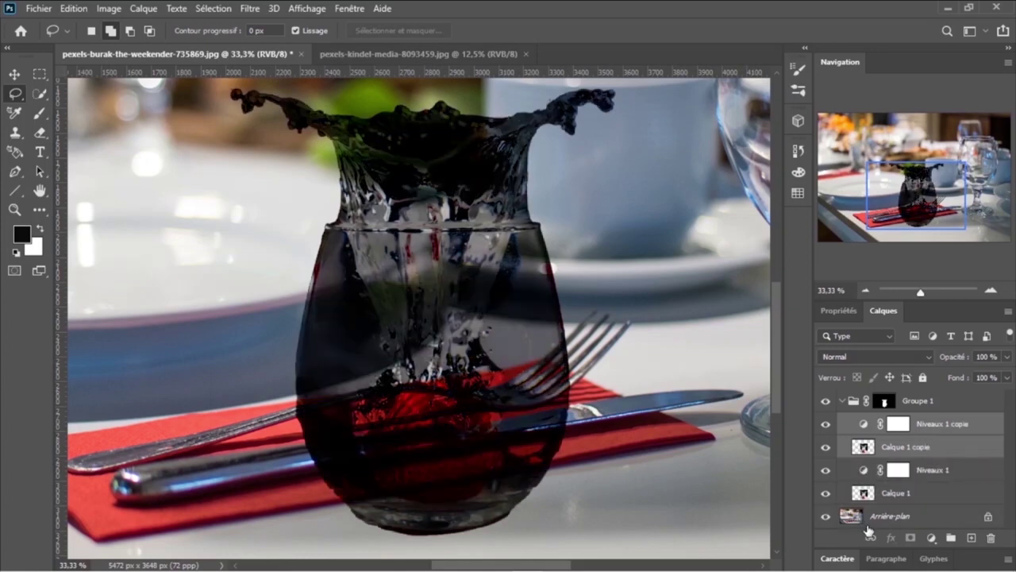
{"action": "left_click", "coordinate": [909, 447]}
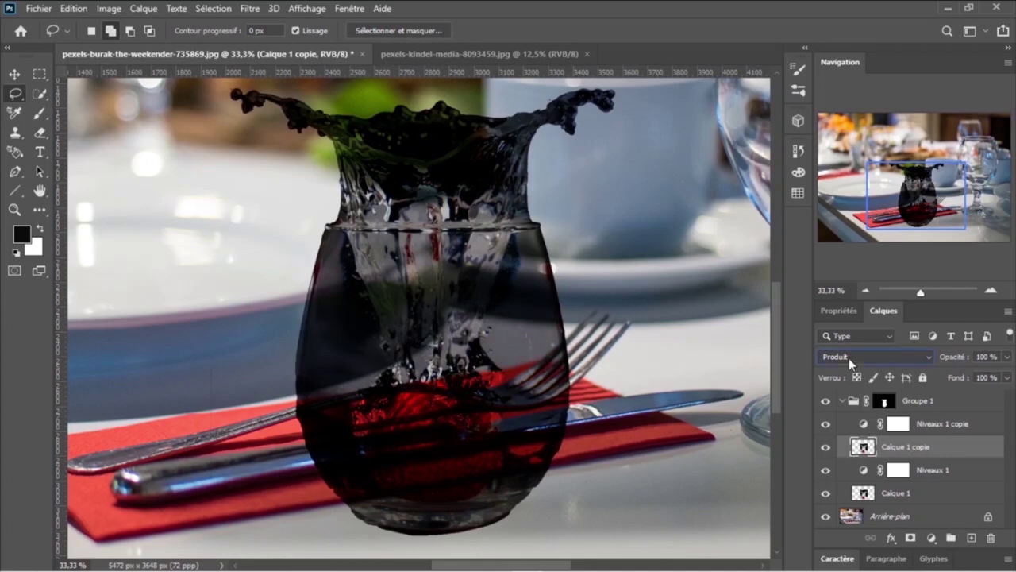
{"action": "left_click", "coordinate": [851, 358]}
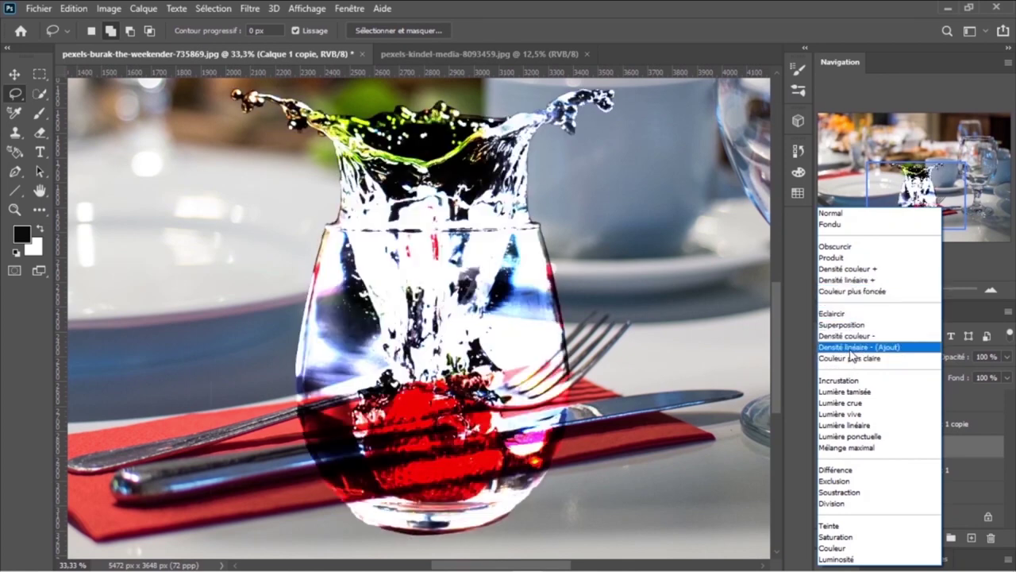
{"action": "left_click", "coordinate": [837, 325]}
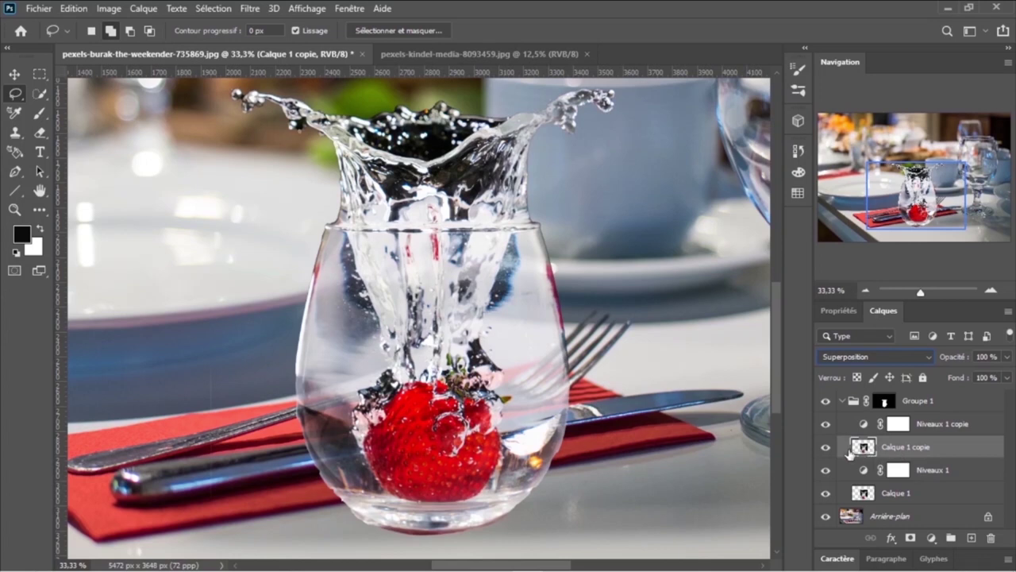
Raise the black input level of Niveaux 1 copie to darken the glass, viewing the whole photo
{"action": "double_click", "coordinate": [864, 427]}
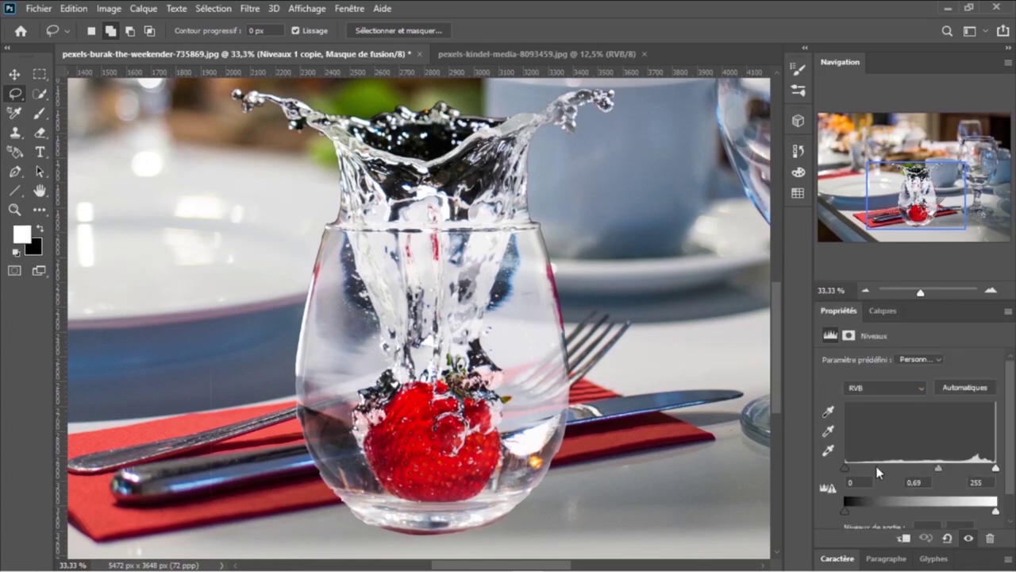
{"action": "mouse_move", "coordinate": [846, 469]}
{"action": "left_mouse_down"}
{"action": "mouse_move", "coordinate": [972, 473]}
{"action": "mouse_move", "coordinate": [933, 468]}
{"action": "left_mouse_up"}
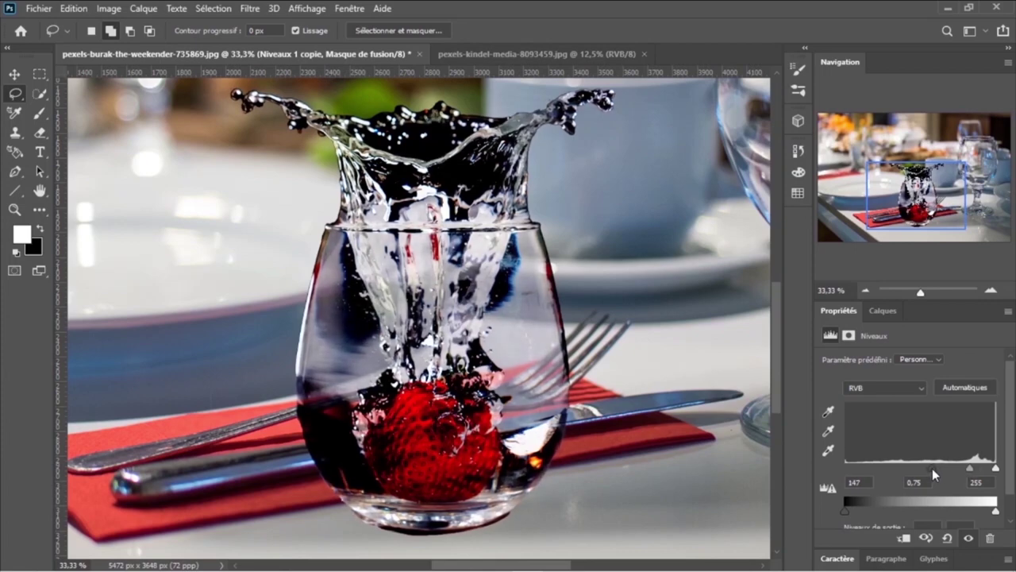
{"action": "key", "text": "ctrl+0"}
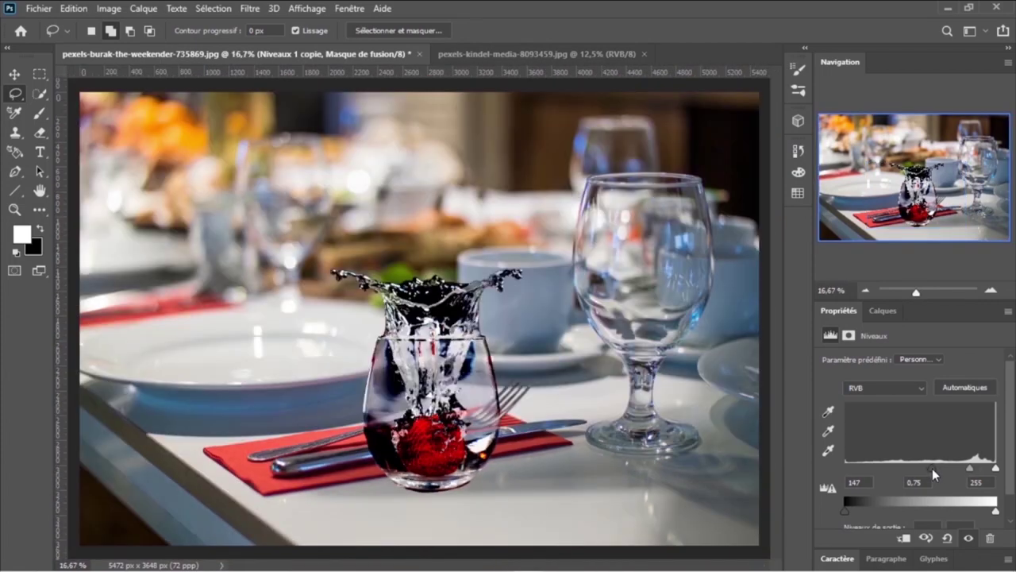
{"action": "key", "text": "ctrl+minus"}
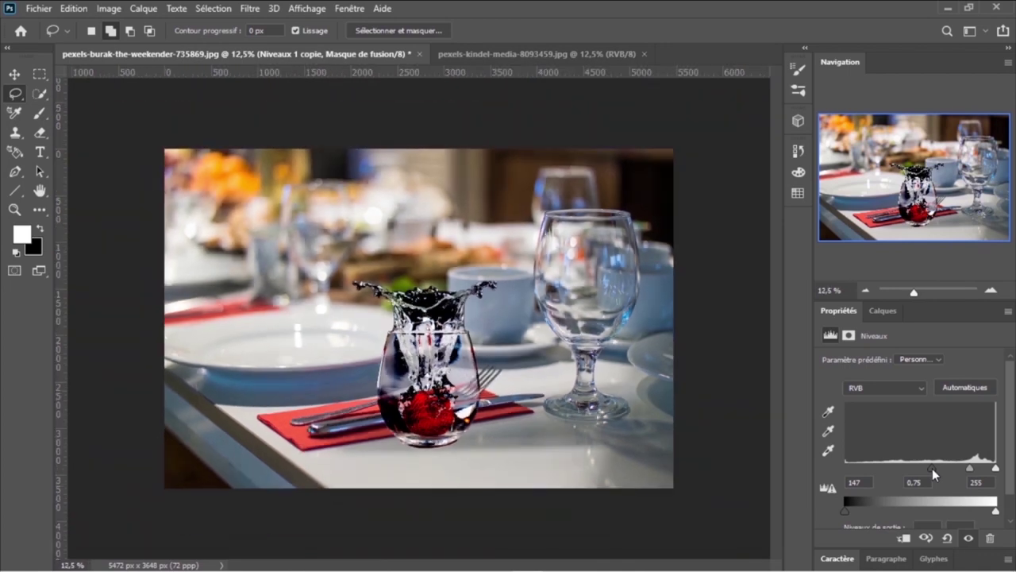
{"action": "key", "text": "ctrl+plus"}
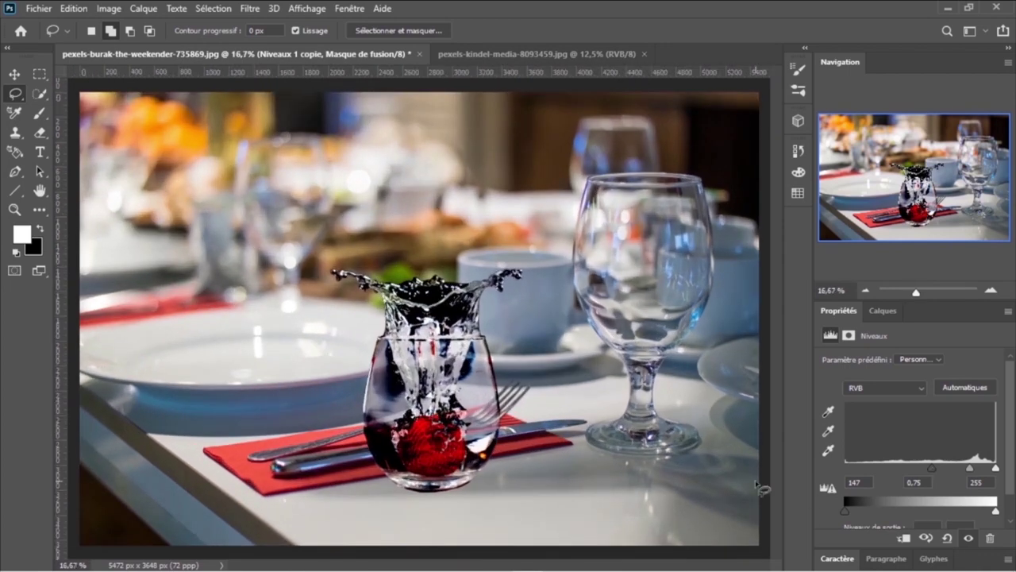
{"action": "left_click", "coordinate": [871, 310]}
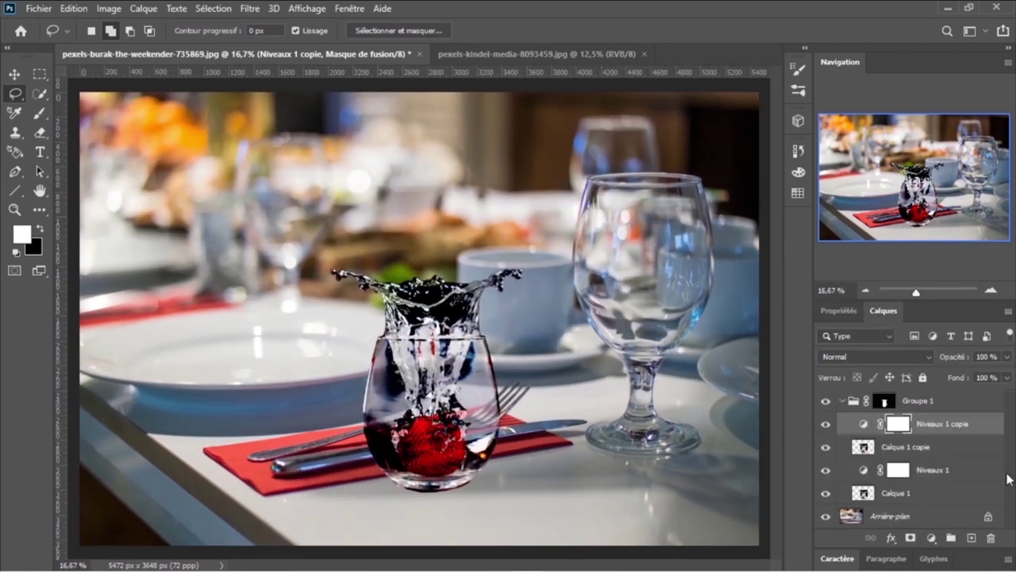
Set the first Niveaux 1 midtone back to 1.00, leaving its black point unchanged
{"action": "double_click", "coordinate": [864, 474]}
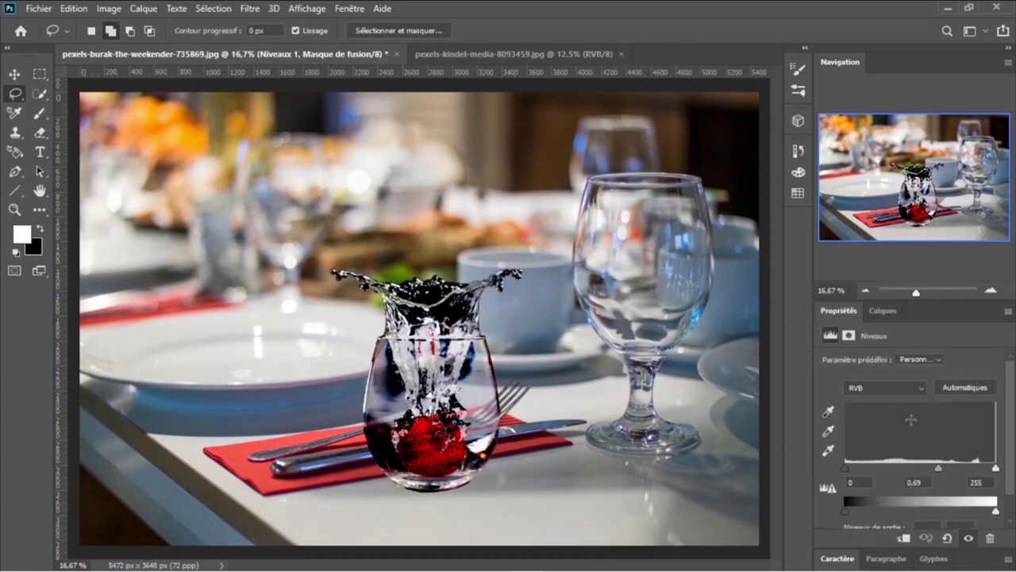
{"action": "mouse_move", "coordinate": [938, 469]}
{"action": "left_mouse_down"}
{"action": "mouse_move", "coordinate": [912, 469]}
{"action": "mouse_move", "coordinate": [922, 472]}
{"action": "left_mouse_up"}
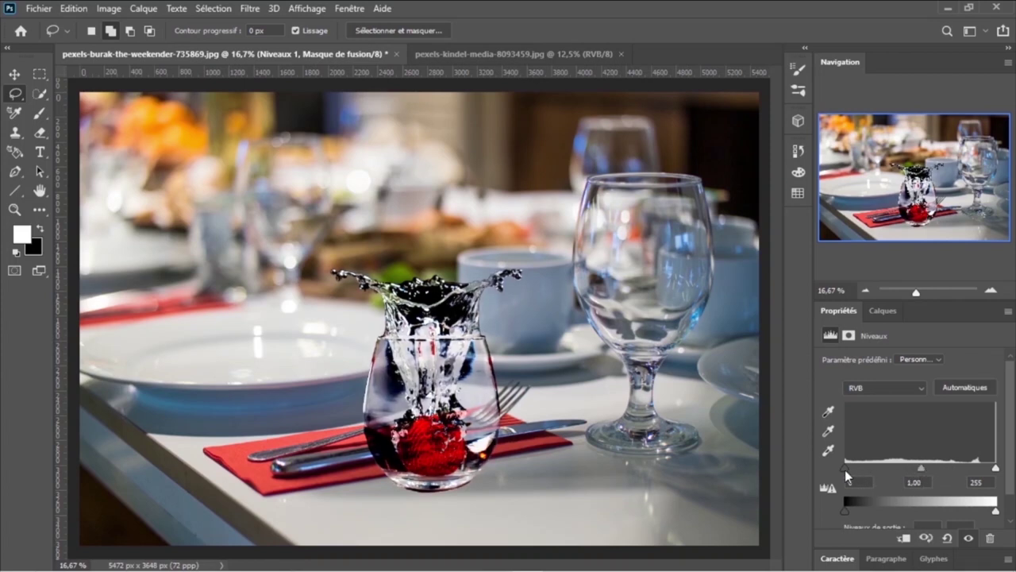
{"action": "left_click_drag", "start_coordinate": [846, 471], "coordinate": [819, 475]}
{"action": "left_click", "coordinate": [881, 310]}
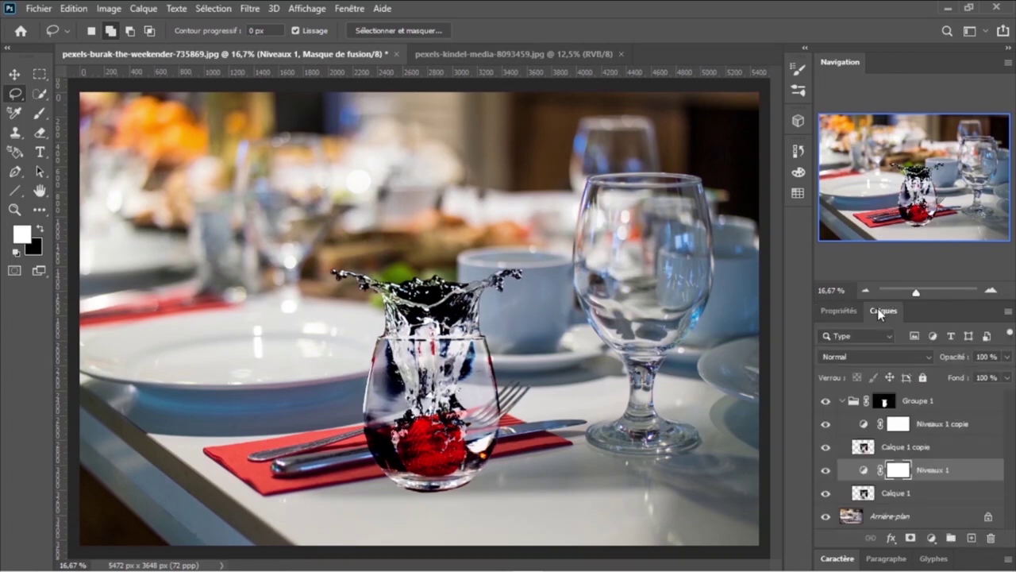
Retune Niveaux 1 copie's black input to 112 and collapse Groupe 1
{"action": "double_click", "coordinate": [864, 426]}
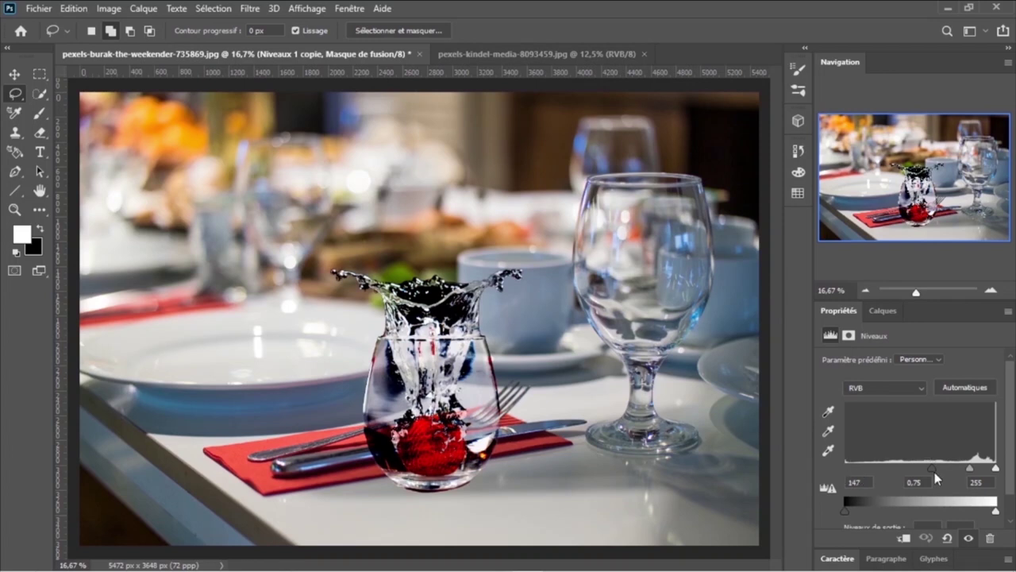
{"action": "left_click_drag", "start_coordinate": [934, 471], "coordinate": [912, 474]}
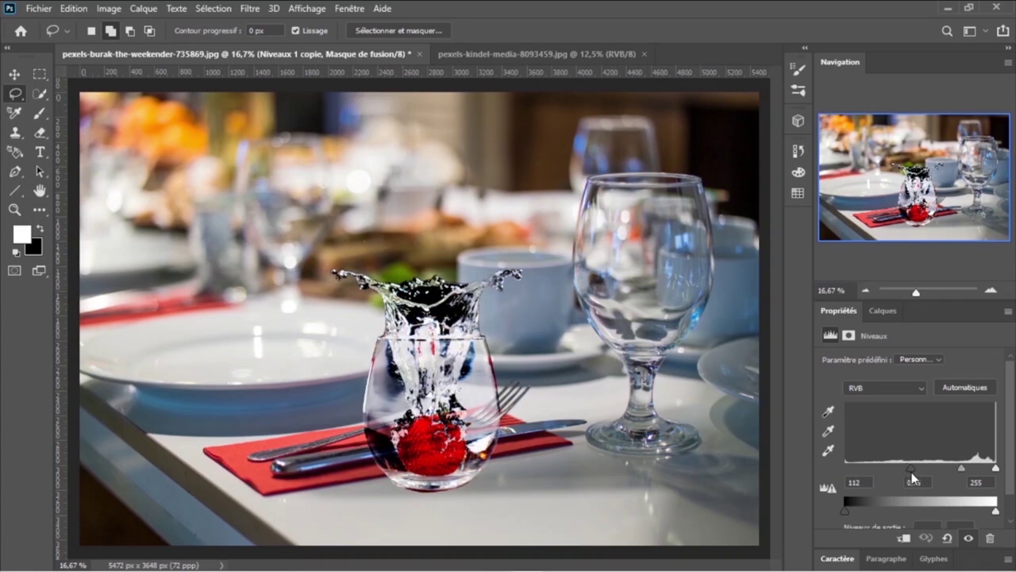
{"action": "left_click", "coordinate": [881, 313]}
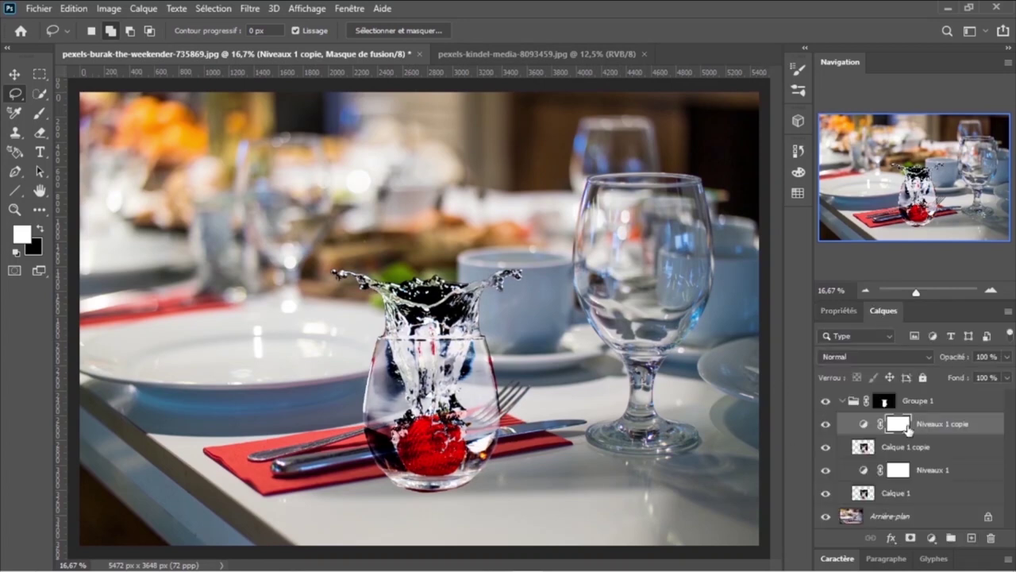
{"action": "left_click", "coordinate": [842, 401]}
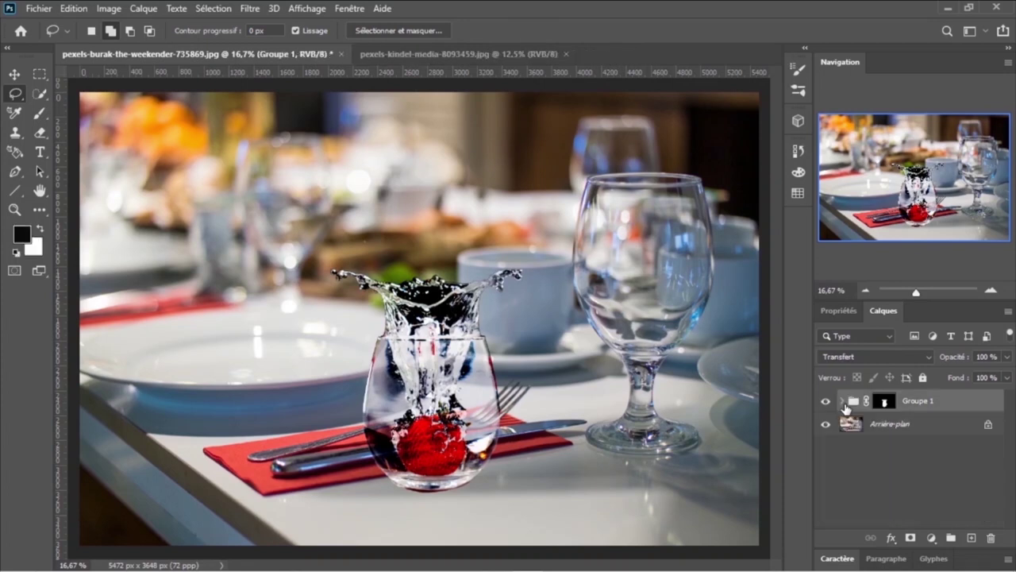
Add a new layer above Arrière-plan and paint a soft black shadow under the glass base
{"action": "left_click", "coordinate": [923, 432]}
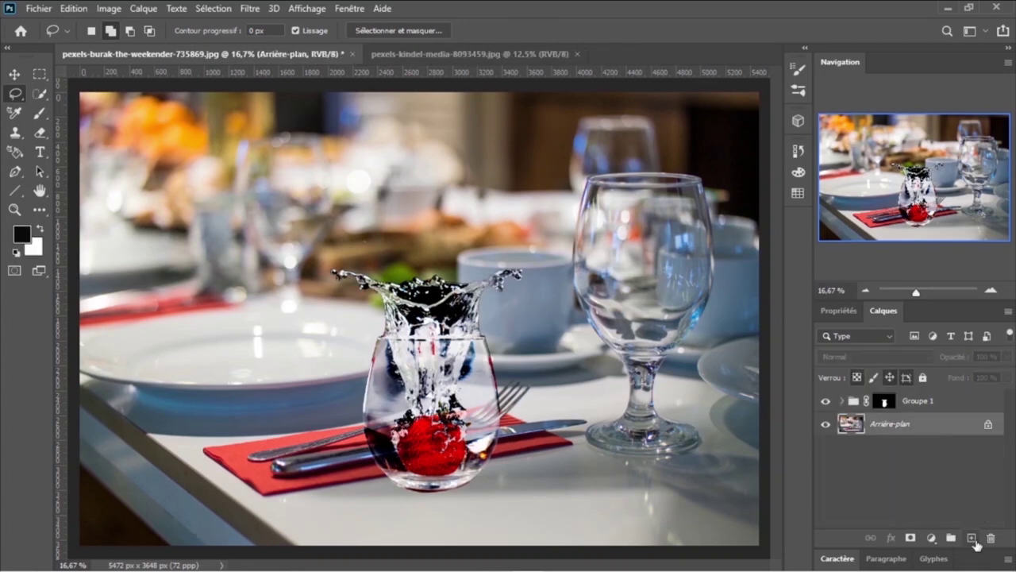
{"action": "left_click", "coordinate": [972, 538]}
{"action": "key", "text": "b"}
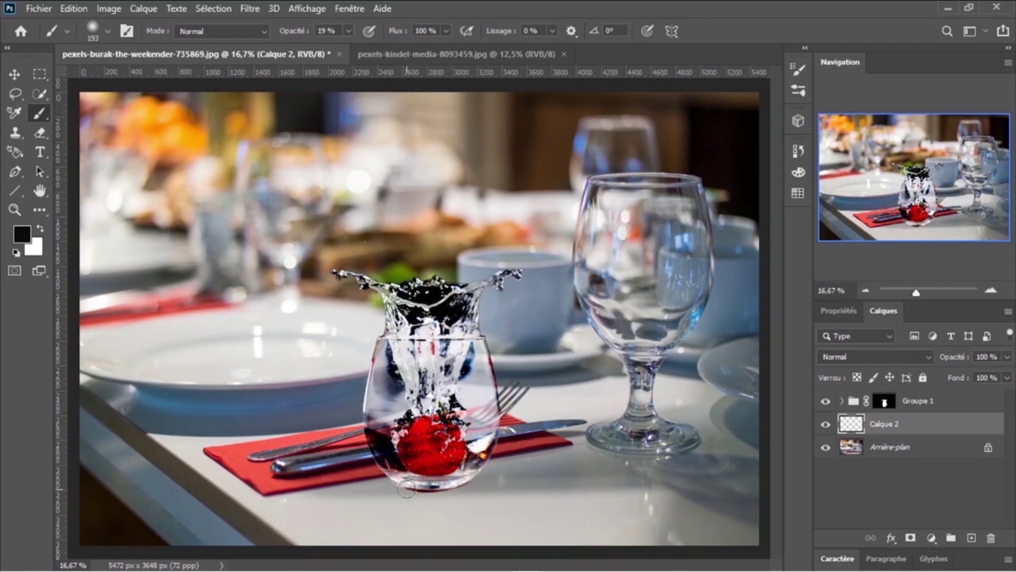
{"action": "mouse_move", "coordinate": [404, 488]}
{"action": "left_mouse_down"}
{"action": "mouse_move", "coordinate": [457, 498]}
{"action": "mouse_move", "coordinate": [464, 494]}
{"action": "mouse_move", "coordinate": [401, 484]}
{"action": "mouse_move", "coordinate": [476, 481]}
{"action": "mouse_move", "coordinate": [387, 489]}
{"action": "left_mouse_up"}
{"action": "mouse_move", "coordinate": [457, 482]}
{"action": "left_mouse_down"}
{"action": "mouse_move", "coordinate": [468, 481]}
{"action": "mouse_move", "coordinate": [393, 486]}
{"action": "mouse_move", "coordinate": [457, 472]}
{"action": "left_mouse_up"}
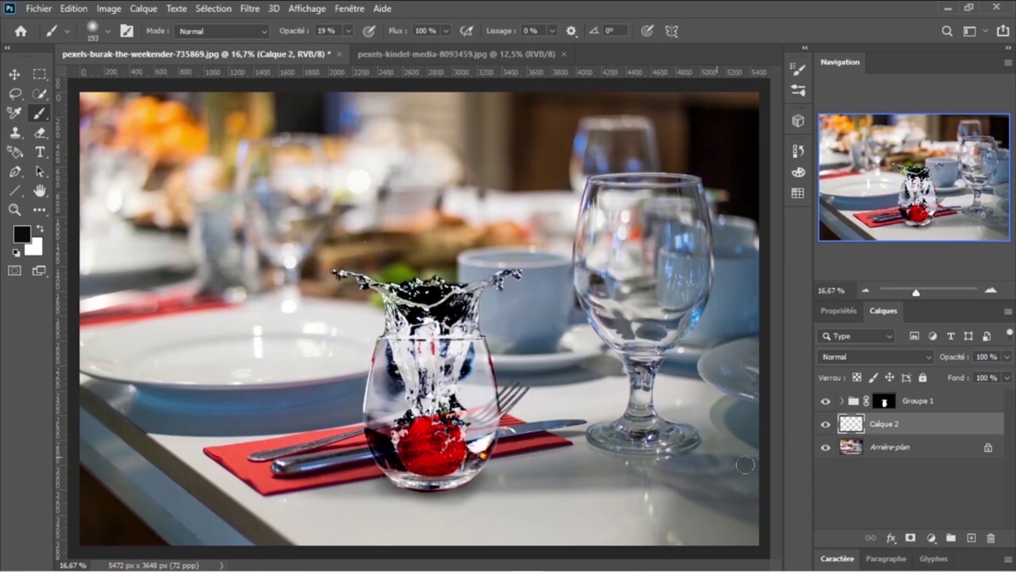
Add a layer mask to the shadow layer and lower the brush opacity to 8%
{"action": "left_click", "coordinate": [911, 539]}
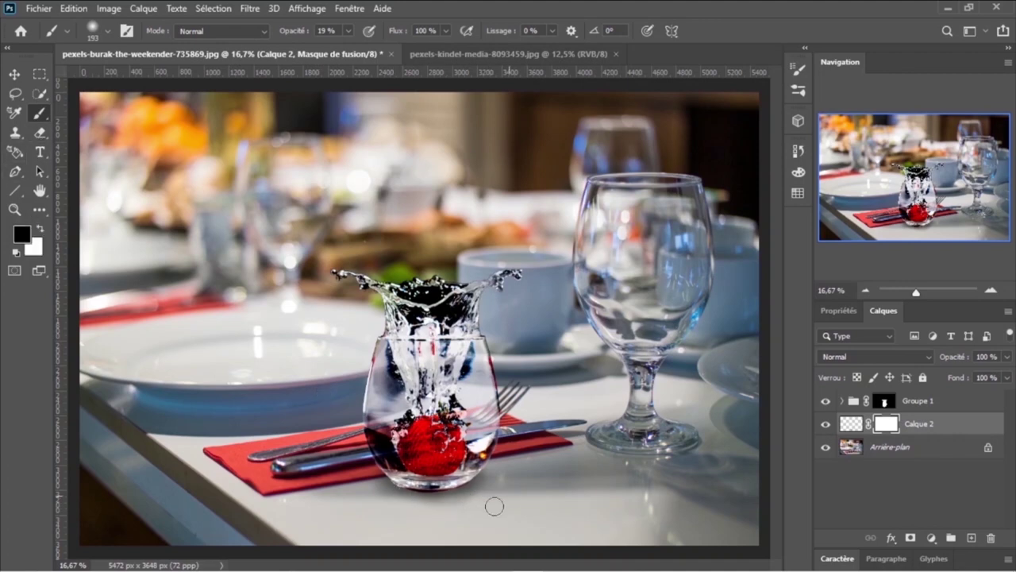
{"action": "left_click", "coordinate": [347, 31]}
{"action": "left_click_drag", "start_coordinate": [349, 47], "coordinate": [341, 48]}
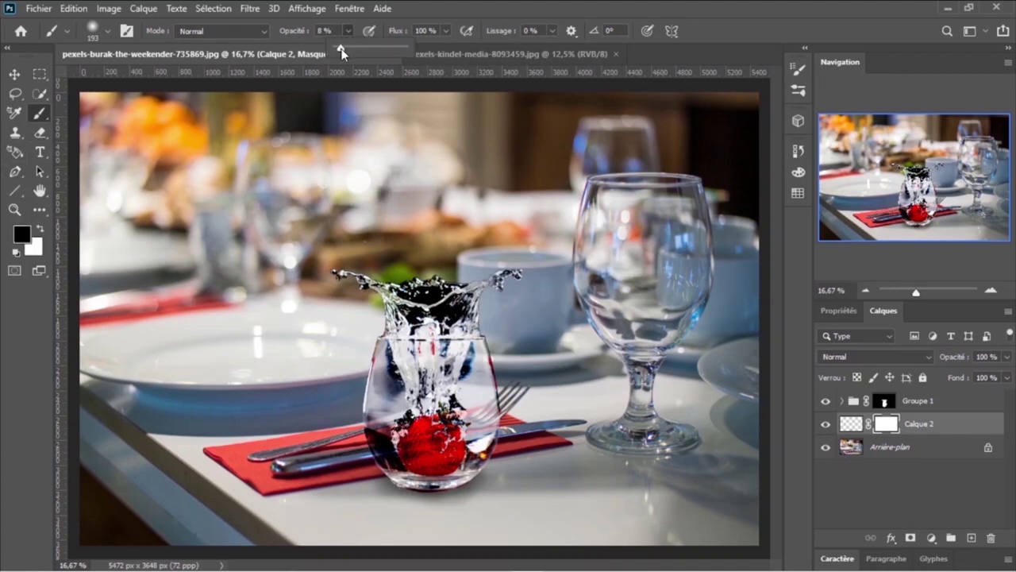
{"action": "left_click", "coordinate": [374, 490]}
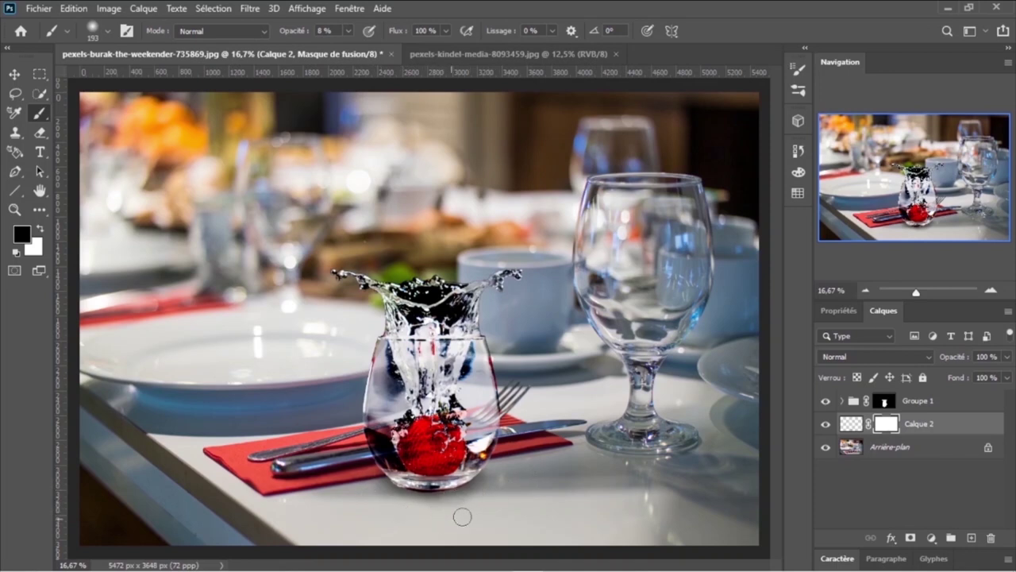
Scale Groupe 1 and the Calque 2 shadow together to about 113.76%, nudge them right, and commit
{"action": "left_click", "coordinate": [14, 74]}
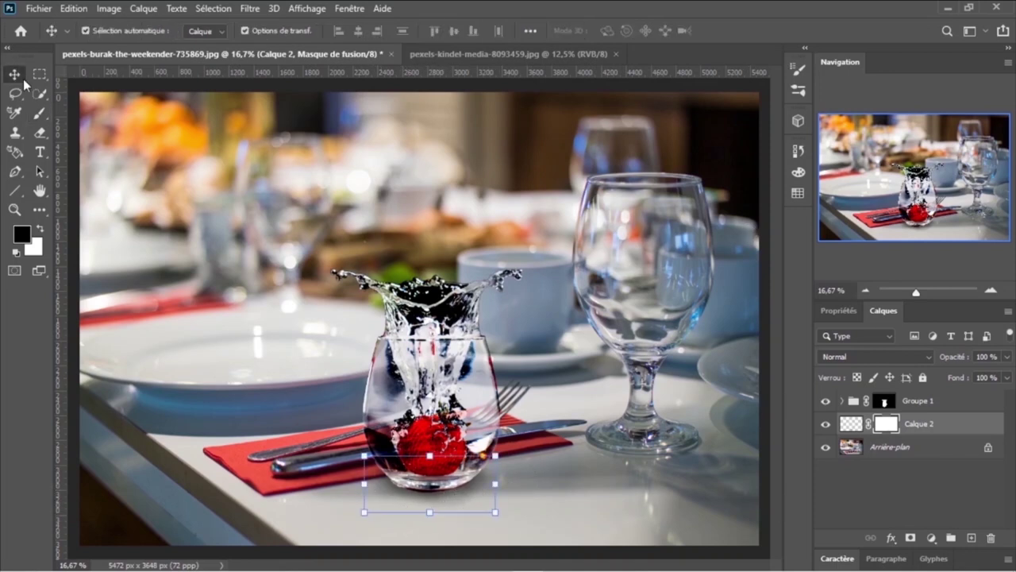
{"action": "left_click", "coordinate": [849, 513]}
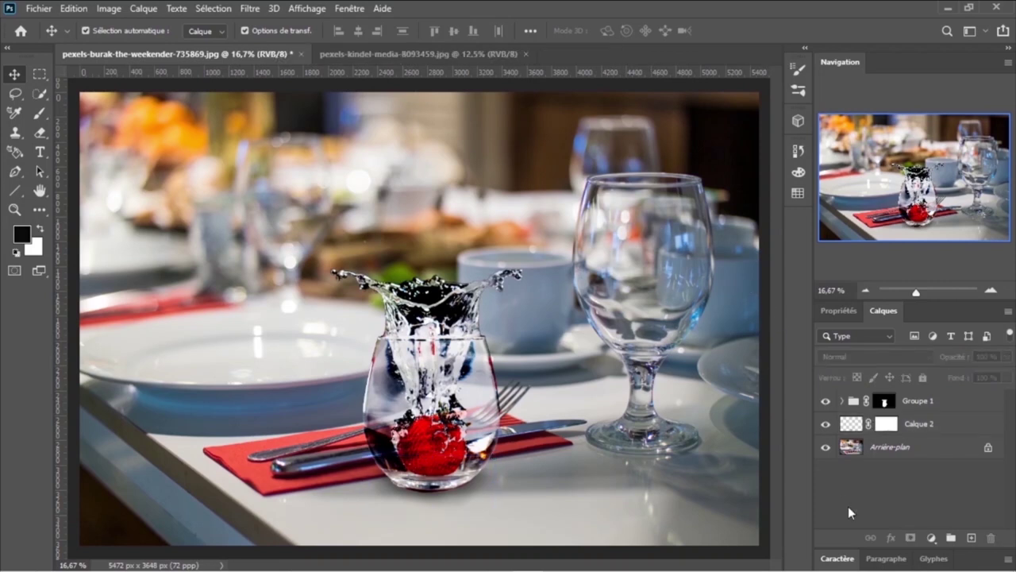
{"action": "left_click", "coordinate": [939, 401]}
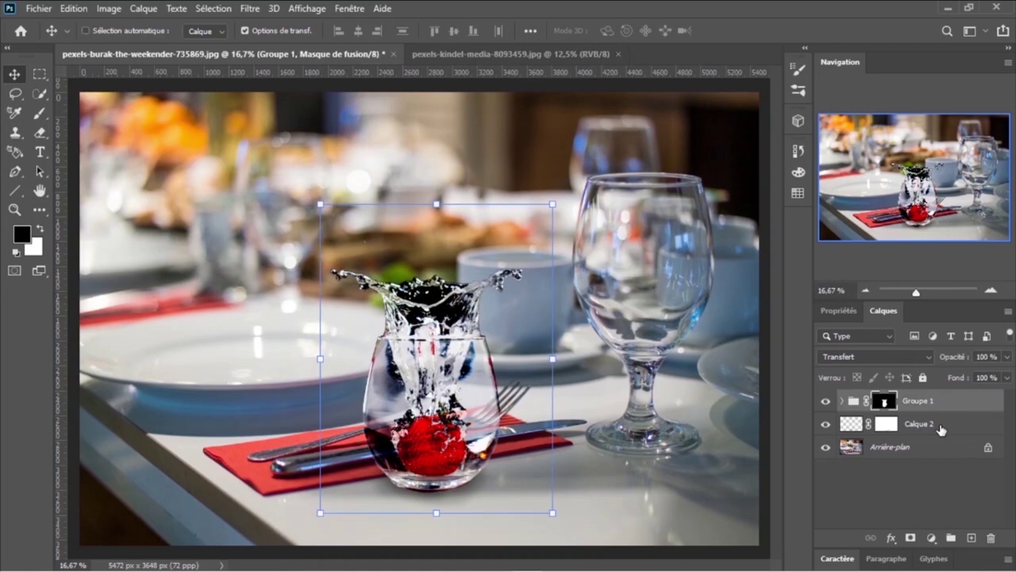
{"action": "left_click", "coordinate": [941, 430], "text": "shift"}
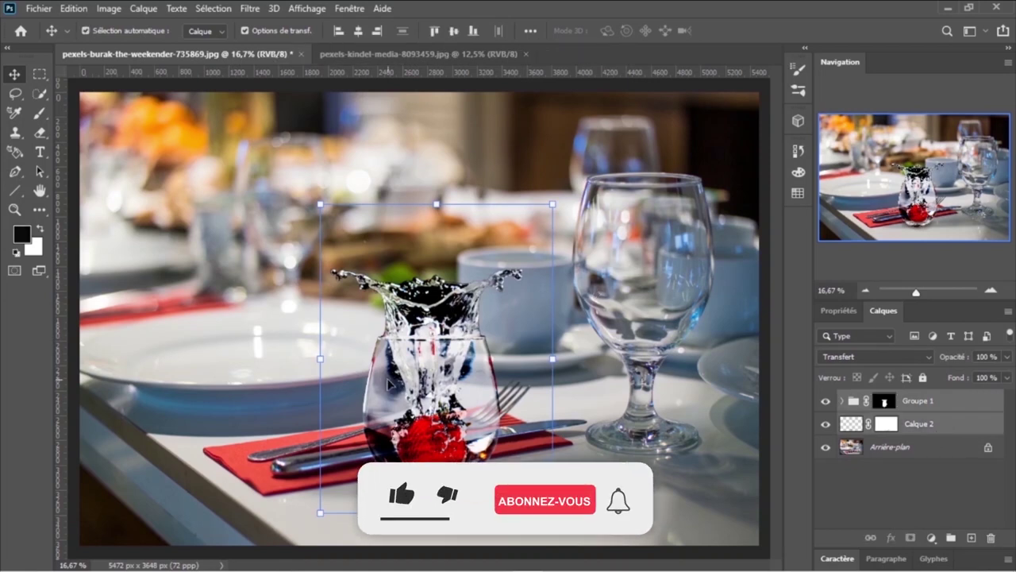
{"action": "left_click_drag", "start_coordinate": [320, 358], "coordinate": [286, 358]}
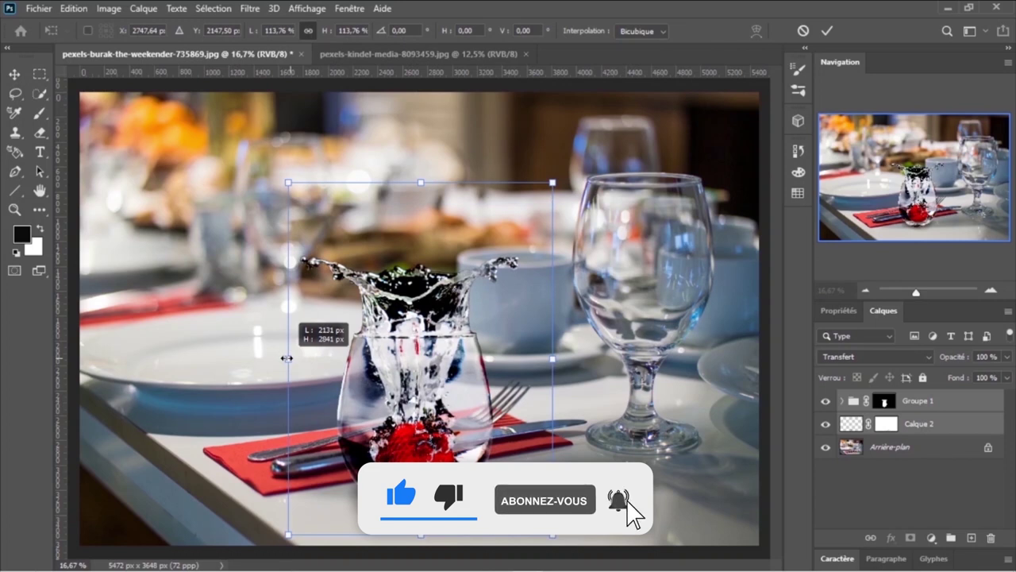
{"action": "mouse_move", "coordinate": [423, 452]}
{"action": "left_mouse_down"}
{"action": "mouse_move", "coordinate": [503, 433]}
{"action": "mouse_move", "coordinate": [433, 460]}
{"action": "left_mouse_up"}
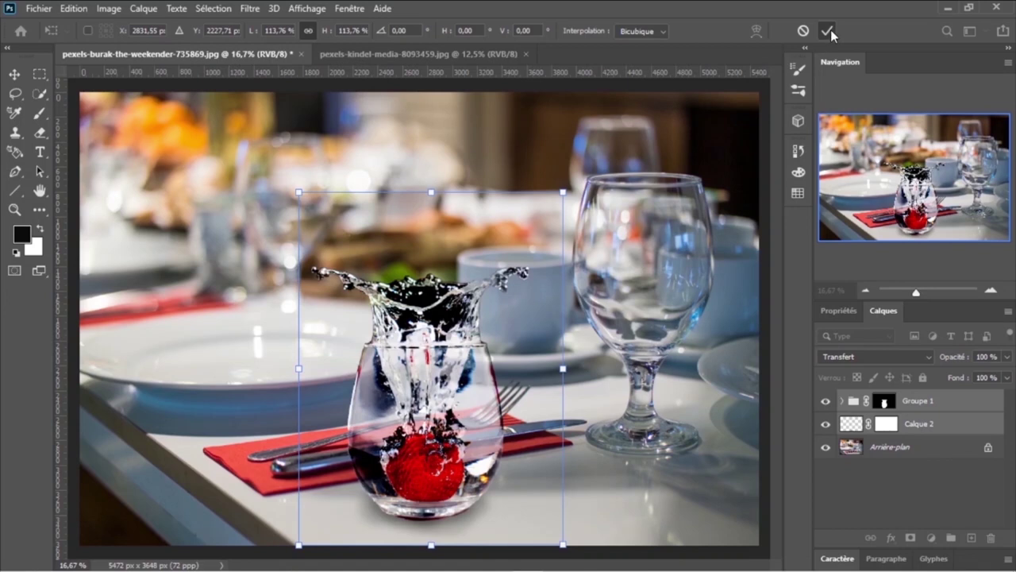
{"action": "key", "text": "Return"}
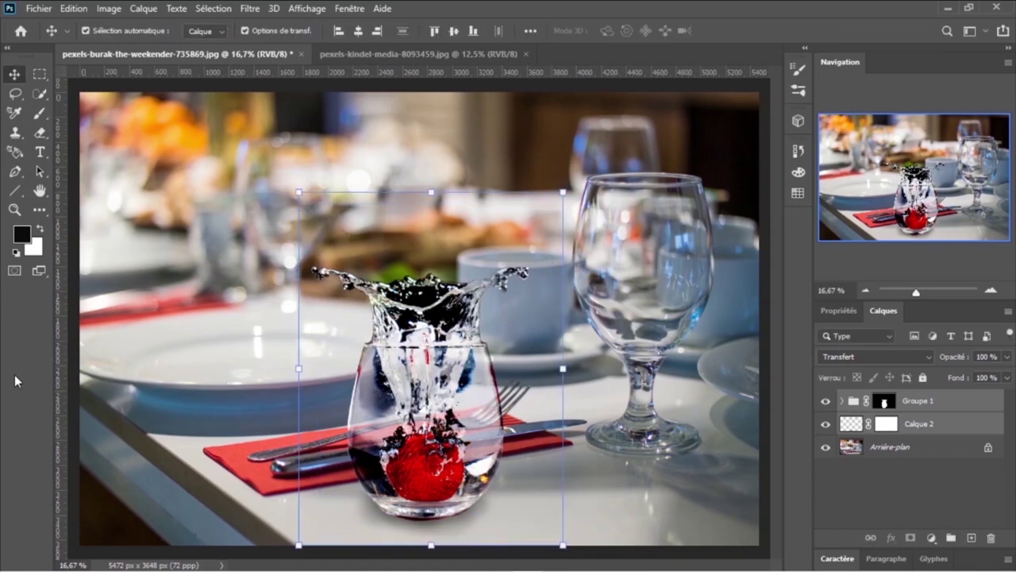
{"action": "key", "text": "ctrl+plus"}
{"action": "mouse_move", "coordinate": [922, 214]}
{"action": "left_mouse_down"}
{"action": "mouse_move", "coordinate": [949, 208]}
{"action": "mouse_move", "coordinate": [935, 243]}
{"action": "left_mouse_up"}
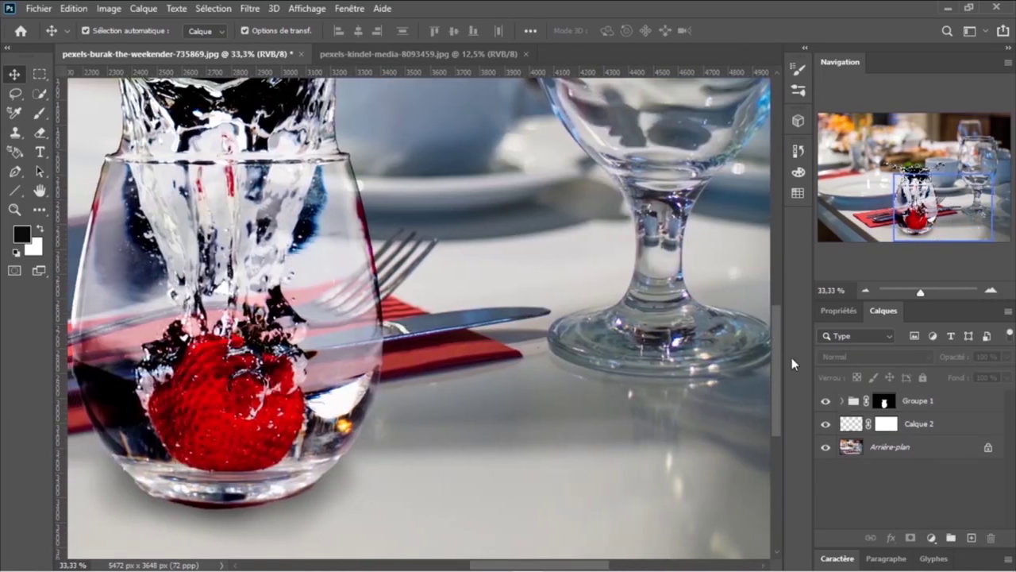
{"action": "left_click", "coordinate": [881, 405]}
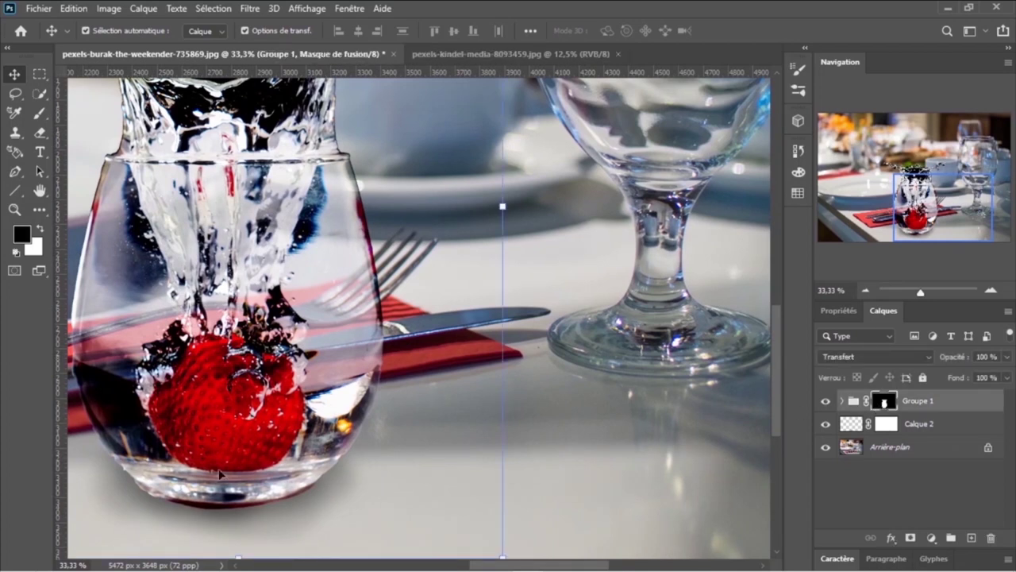
{"action": "left_click", "coordinate": [39, 112]}
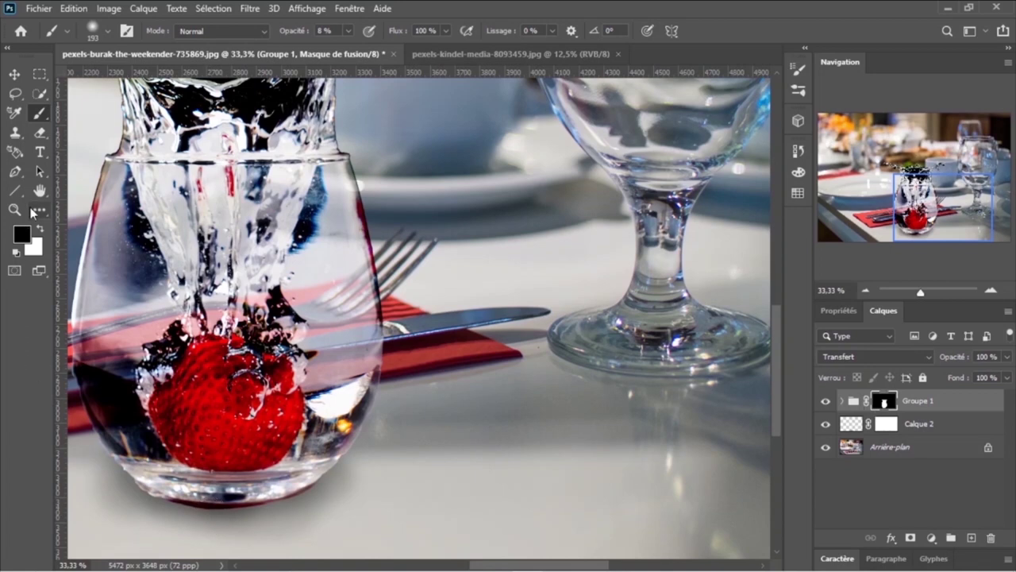
{"action": "left_click", "coordinate": [39, 227]}
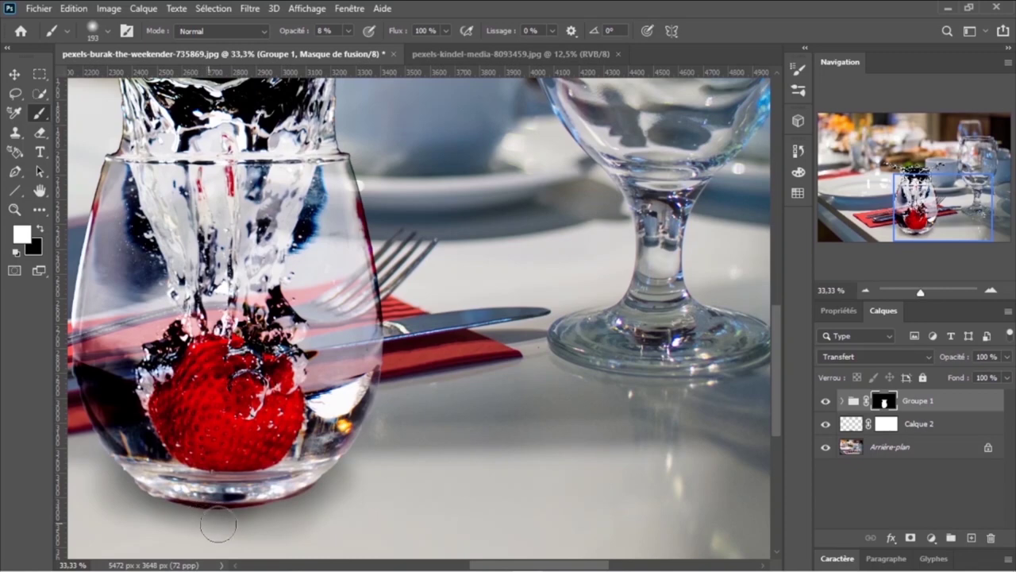
{"action": "left_click", "coordinate": [875, 480]}
{"action": "key", "text": "ctrl+minus"}
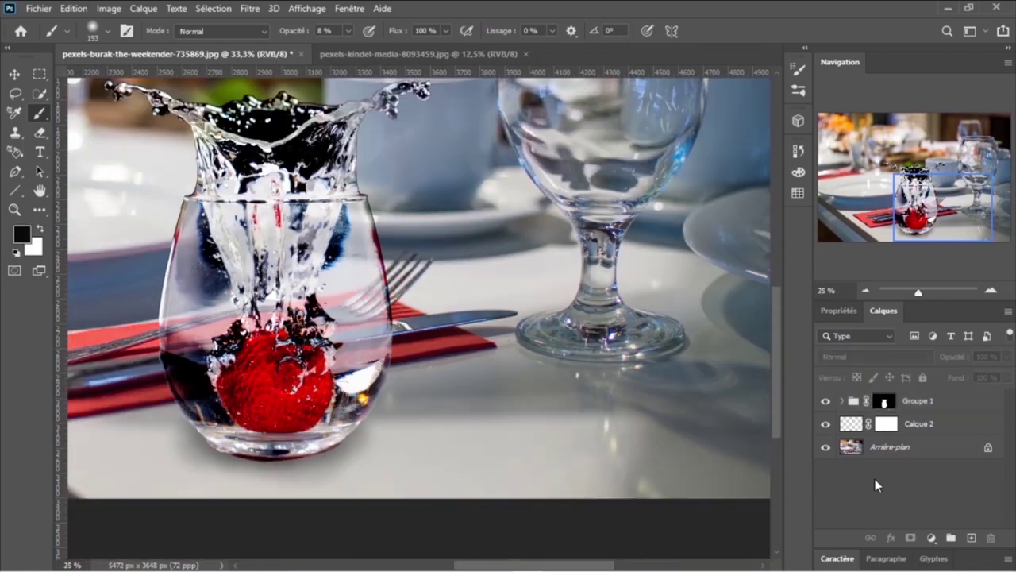
{"action": "key", "text": "ctrl+minus"}
{"action": "key", "text": "ctrl+plus"}
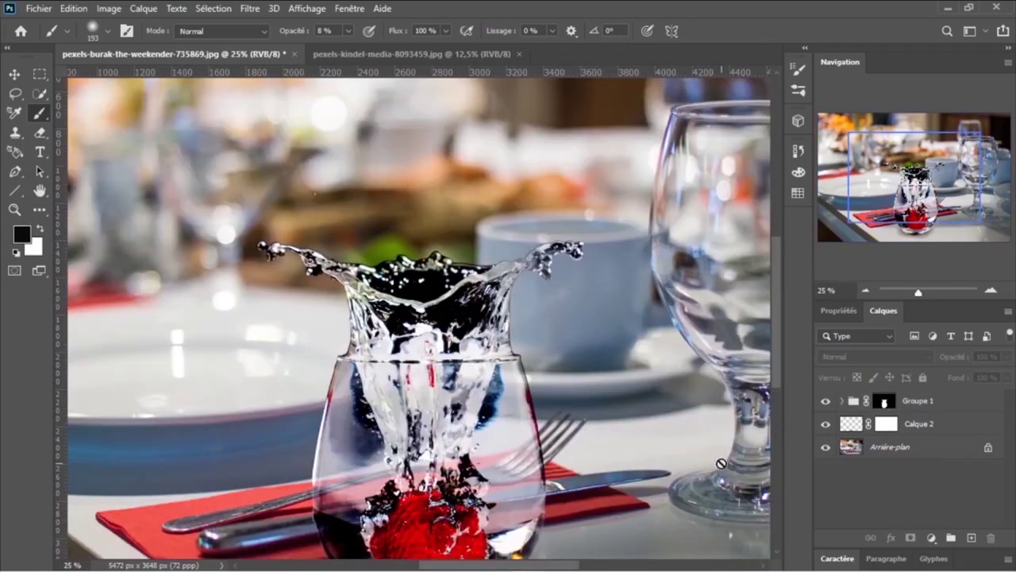